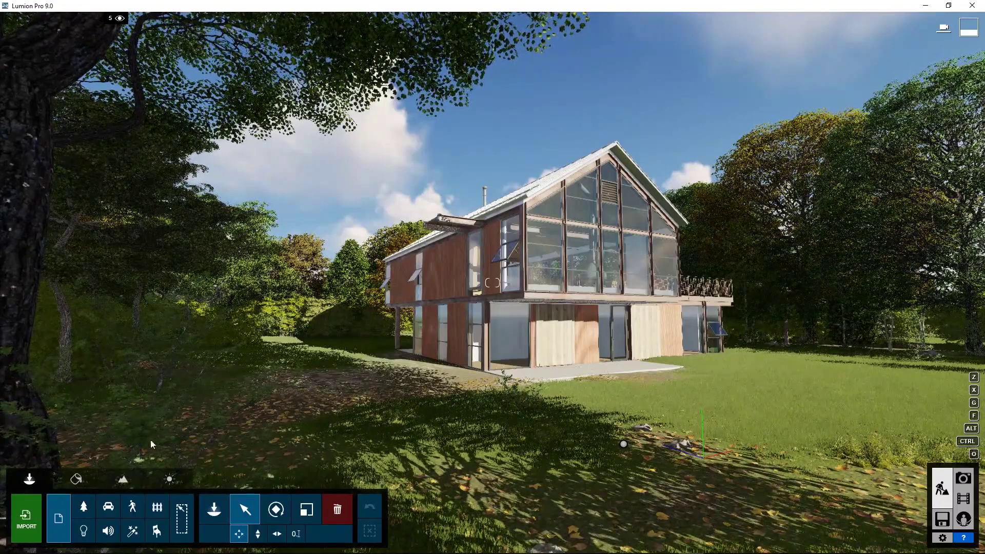
# Step: In Photo mode, frame the house between foreground trees from a low camera with a longer lens
pyautogui.click(964, 479)
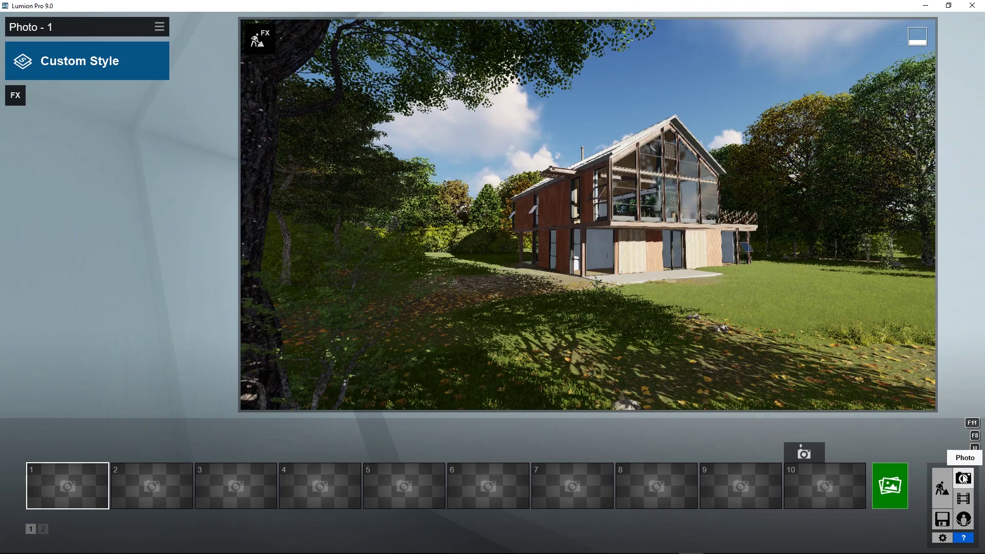
pyautogui.moveTo(631, 353)
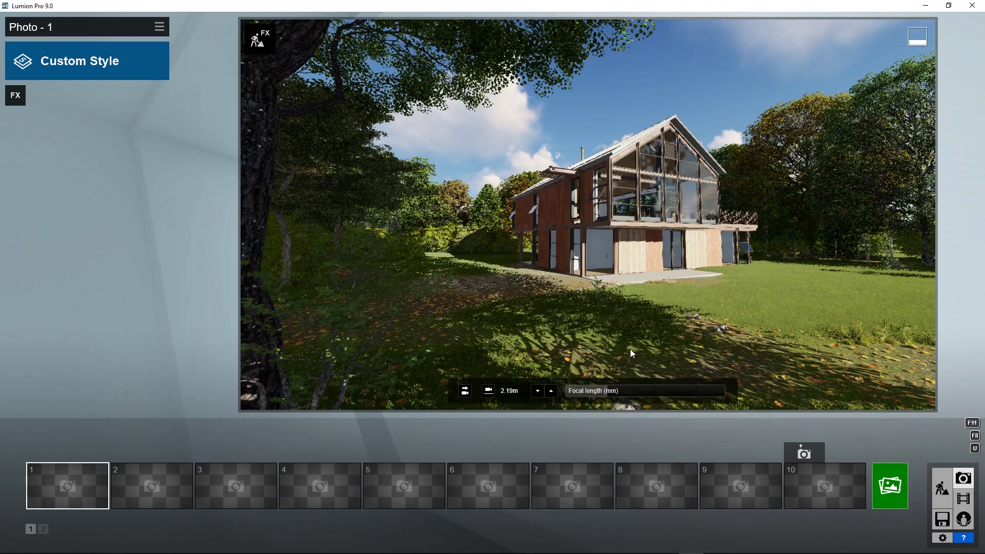
pyautogui.press('e')
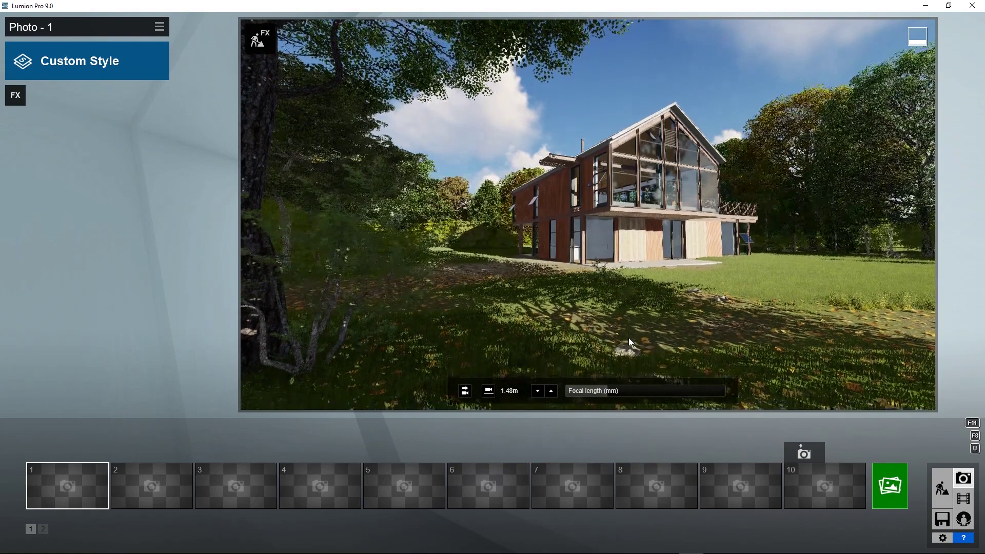
pyautogui.press('w')
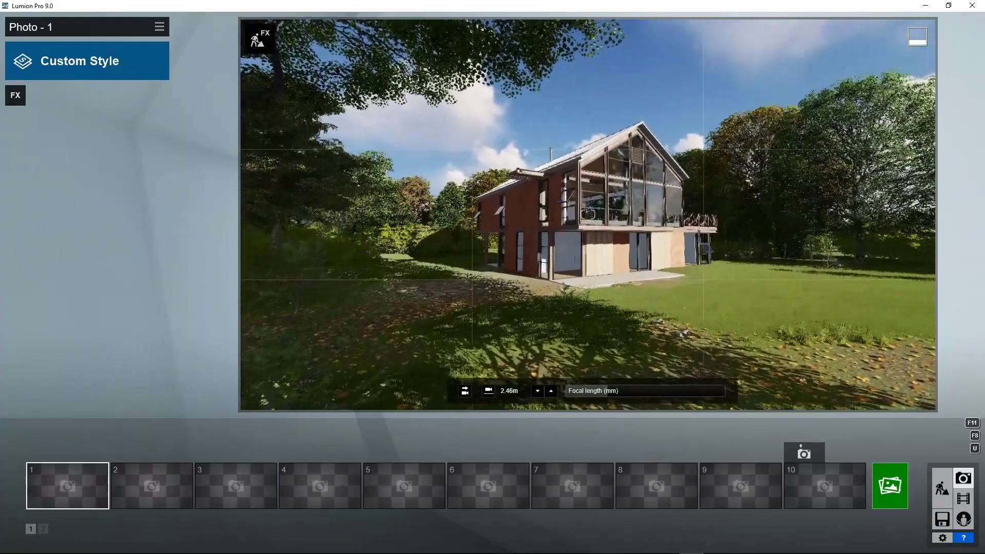
pyautogui.press('e')
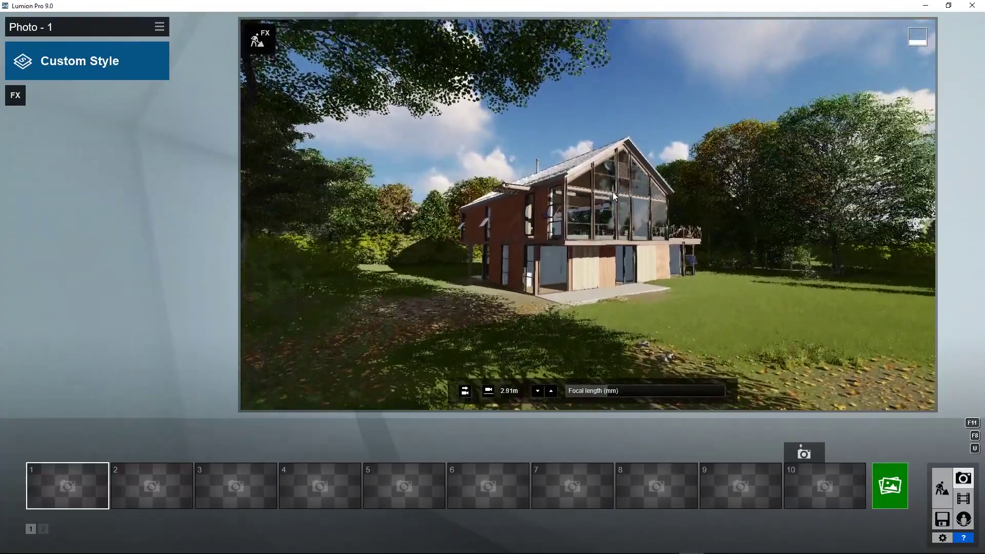
pyautogui.press('q')
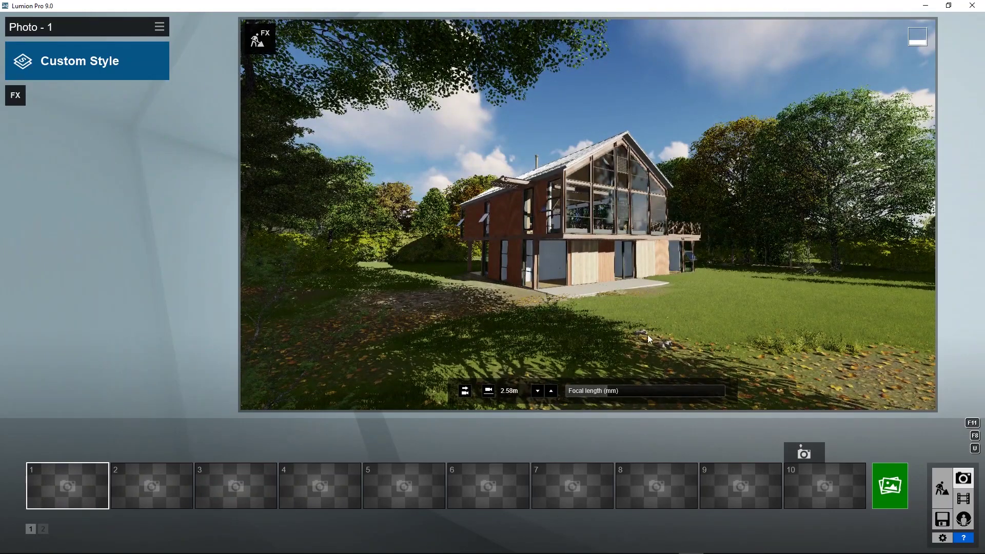
pyautogui.moveTo(613, 391)
pyautogui.moveTo(612, 391)
pyautogui.mouseDown()
pyautogui.moveTo(645, 393)
pyautogui.moveTo(636, 392)
pyautogui.mouseUp()
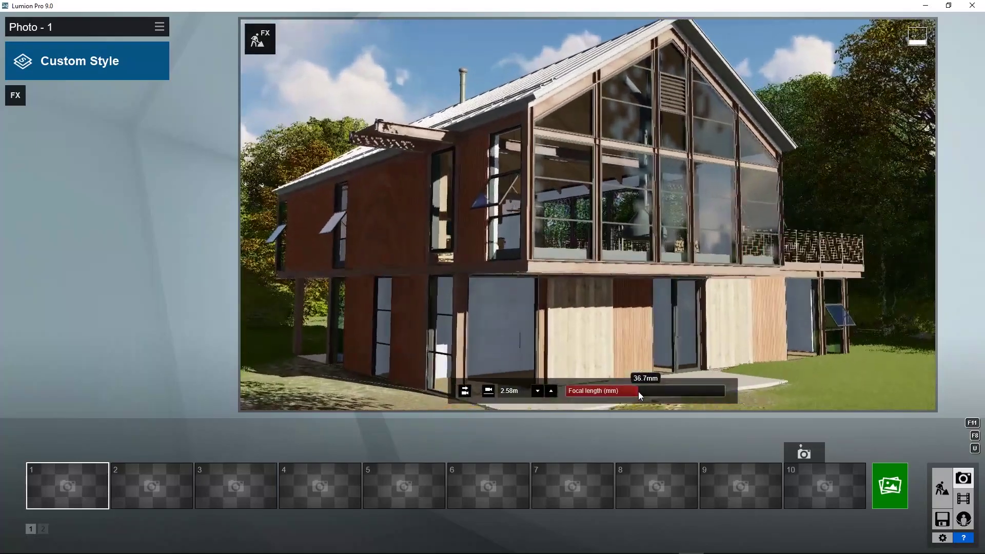
pyautogui.scroll(-5, 587, 294)
pyautogui.scroll(-1, 587, 294)
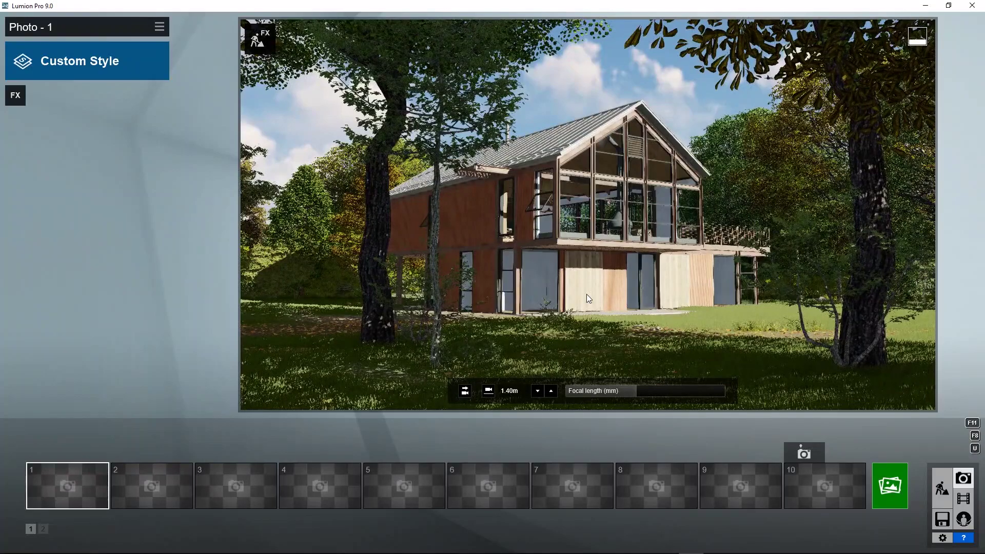
pyautogui.scroll(-2, 587, 294)
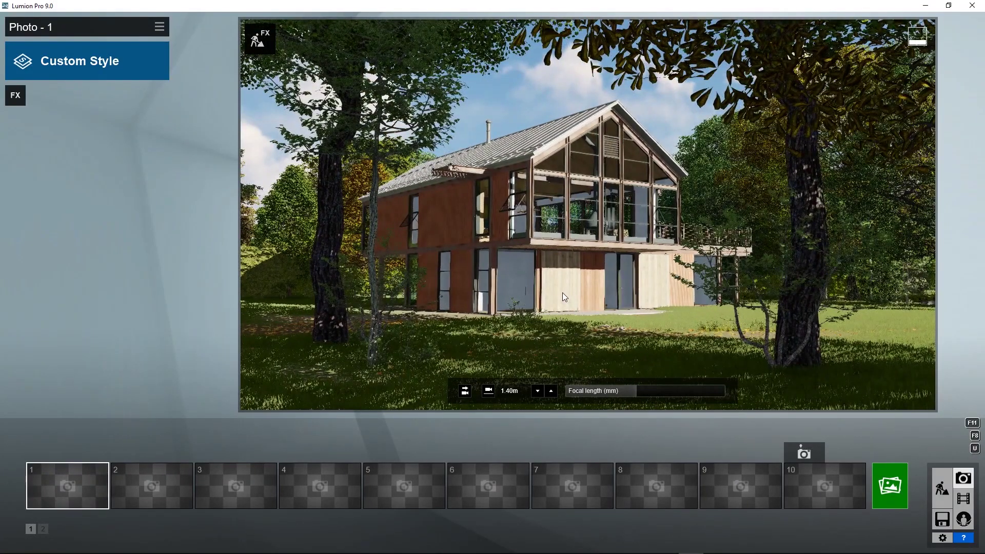
pyautogui.moveTo(563, 292); pyautogui.dragTo(551, 284, button='right')
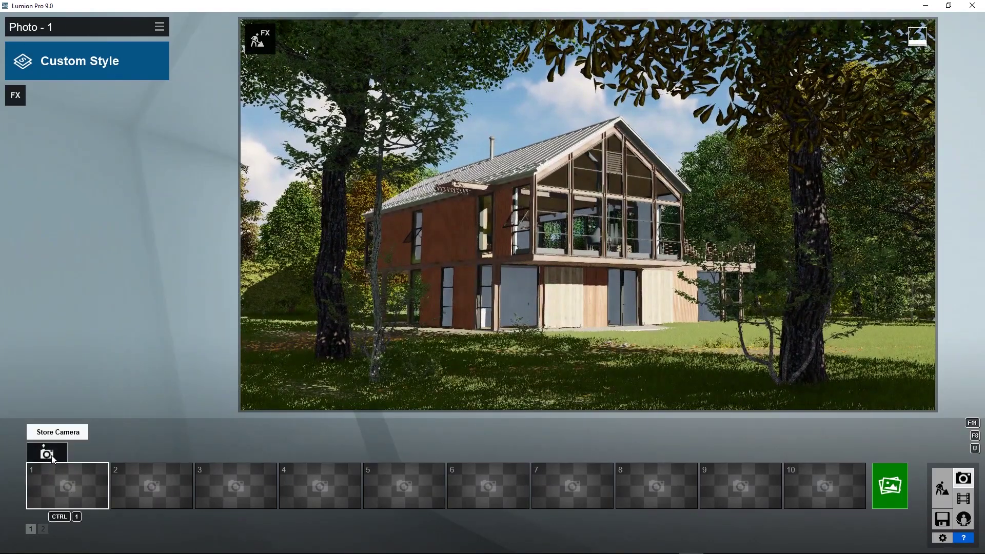
# Step: Store the view as Photo - 1 and render it at 1920x1080 as house - 1.jpg
pyautogui.click(48, 454)
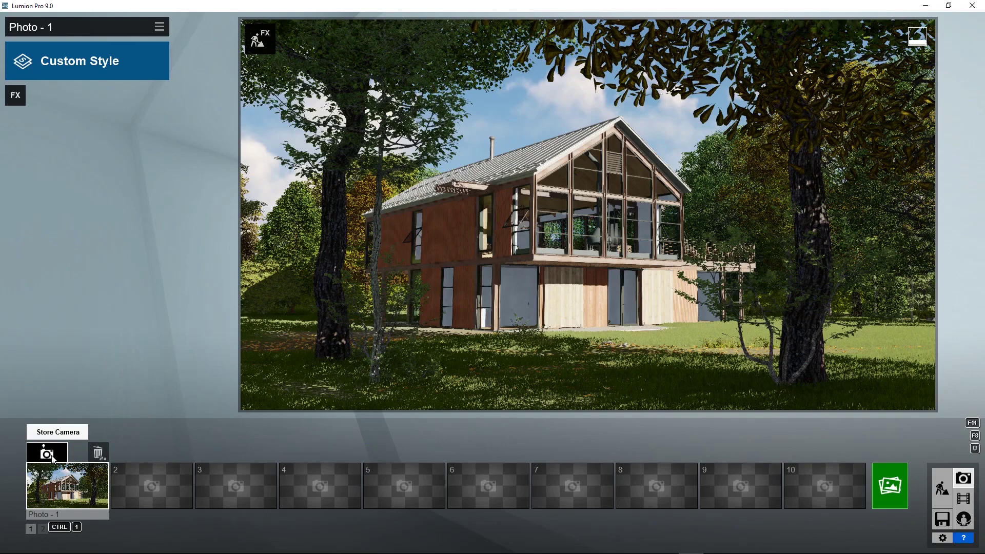
pyautogui.click(897, 487)
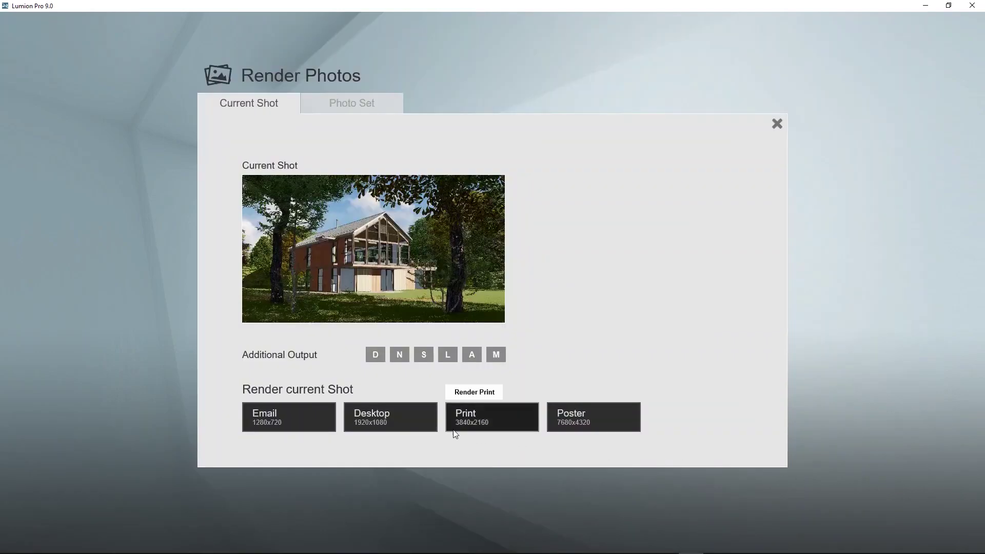
pyautogui.click(398, 432)
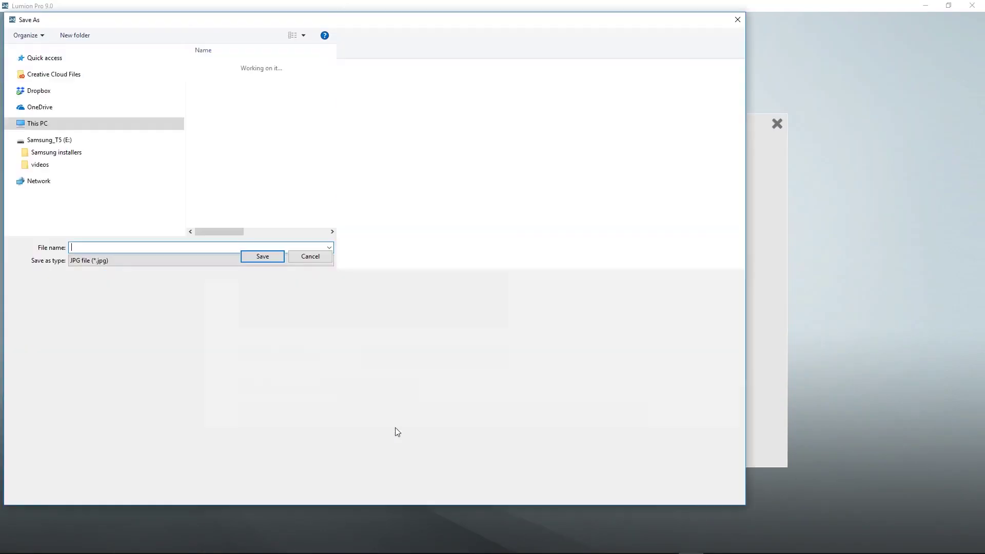
pyautogui.write('house -')
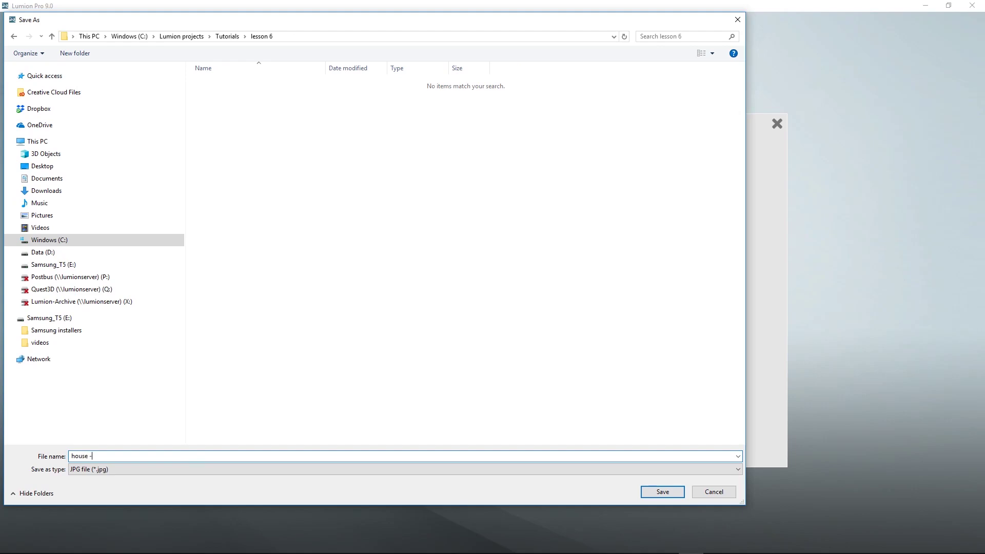
pyautogui.press('Return')
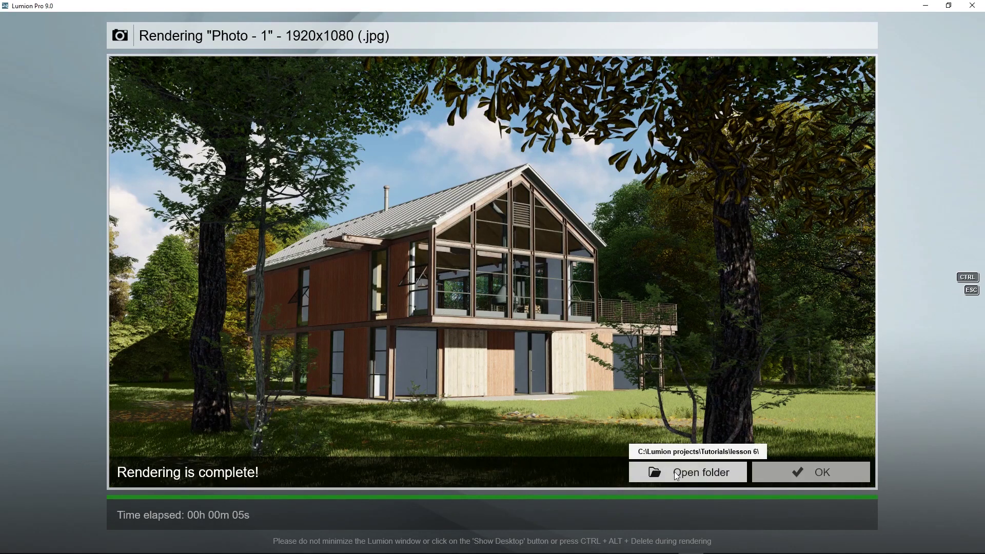
# Step: View house - 1.jpg from the render folder in Photos, then return to Lumion
pyautogui.click(676, 475)
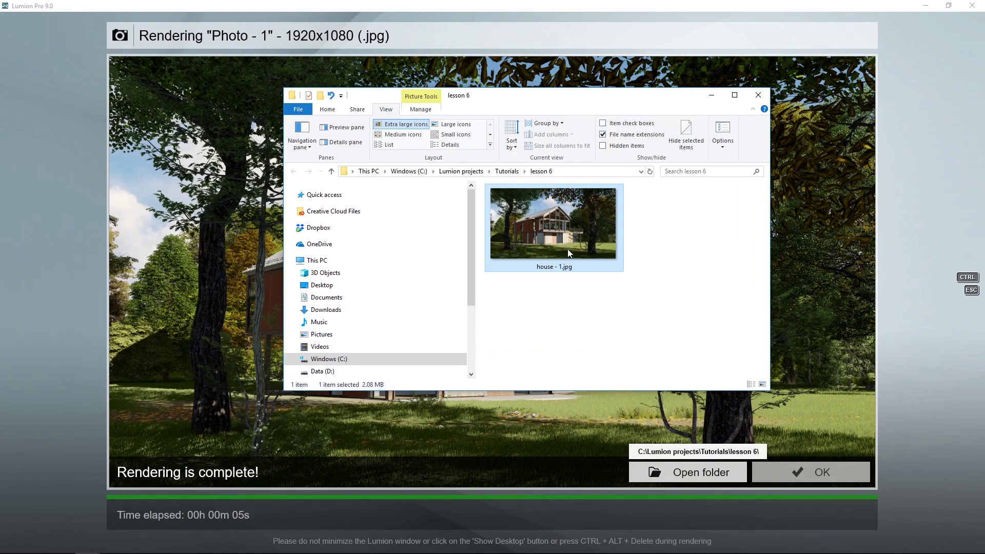
pyautogui.doubleClick(540, 230)
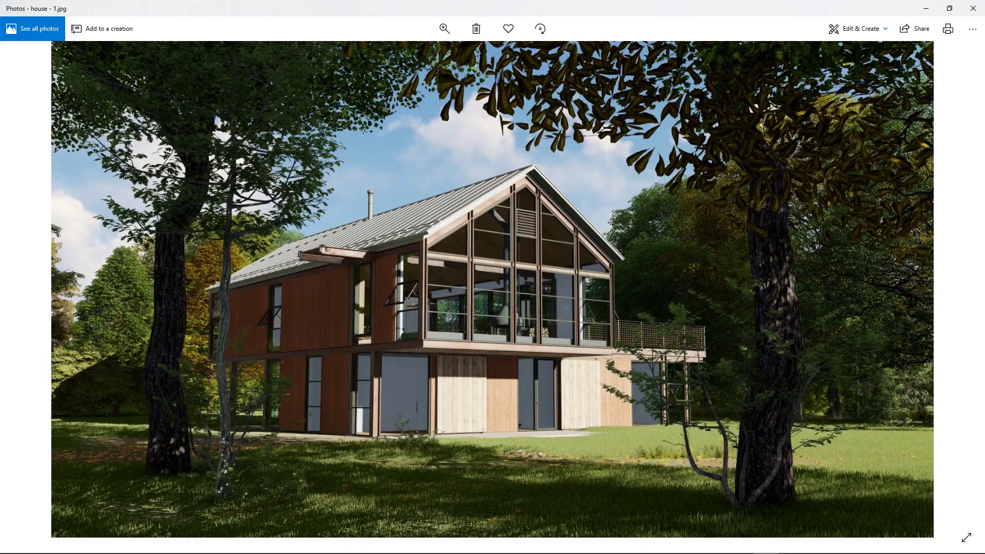
pyautogui.hotkey('alt', 'Tab')
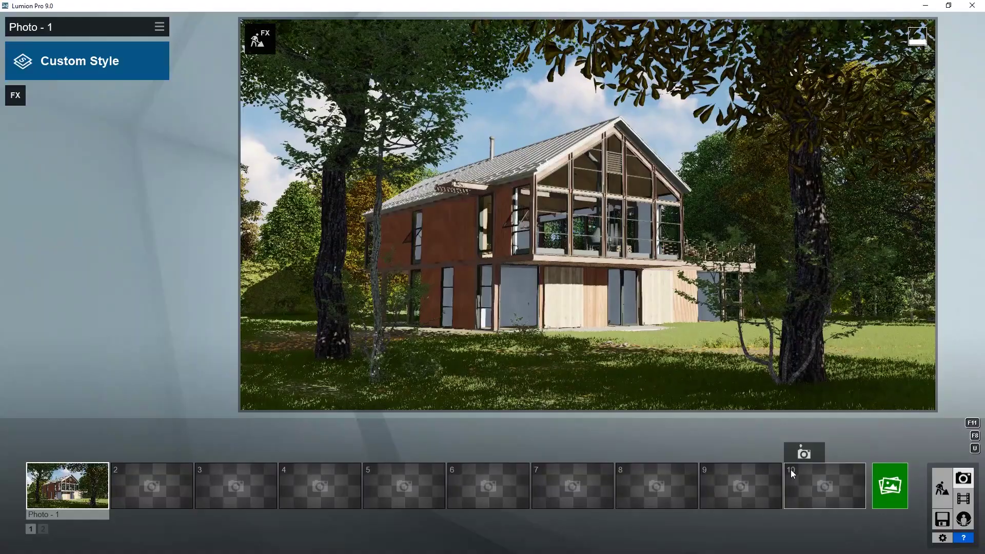
# Step: Try the Daytime, Realistic, Overcast and Color Sketch styles on Photo - 1, ending with Watercolor
pyautogui.click(121, 61)
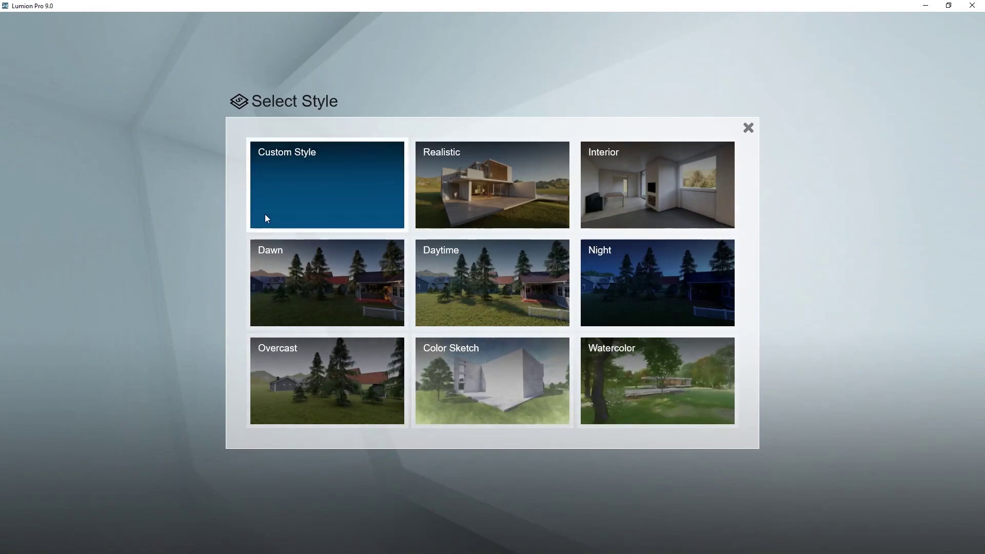
pyautogui.click(445, 271)
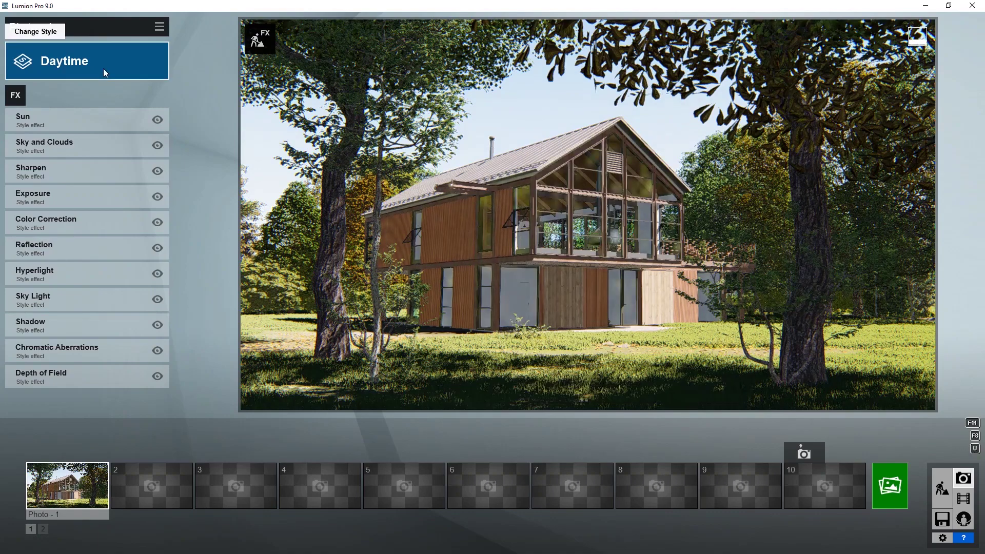
pyautogui.click(103, 68)
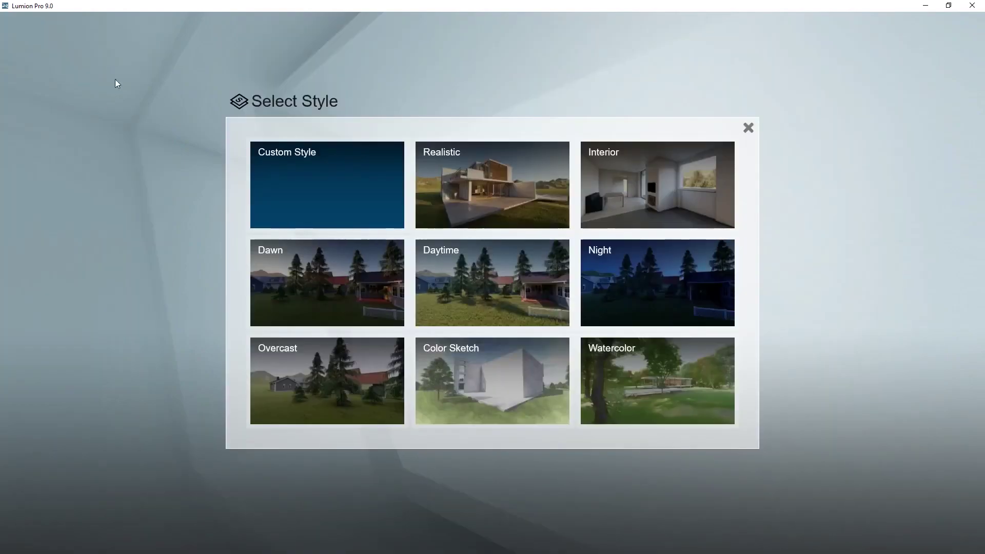
pyautogui.click(478, 200)
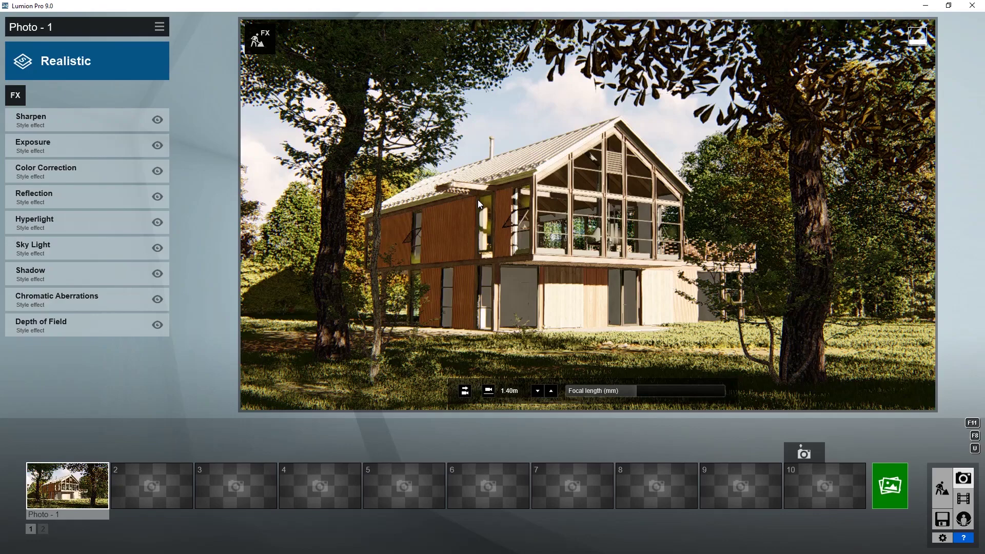
pyautogui.click(124, 62)
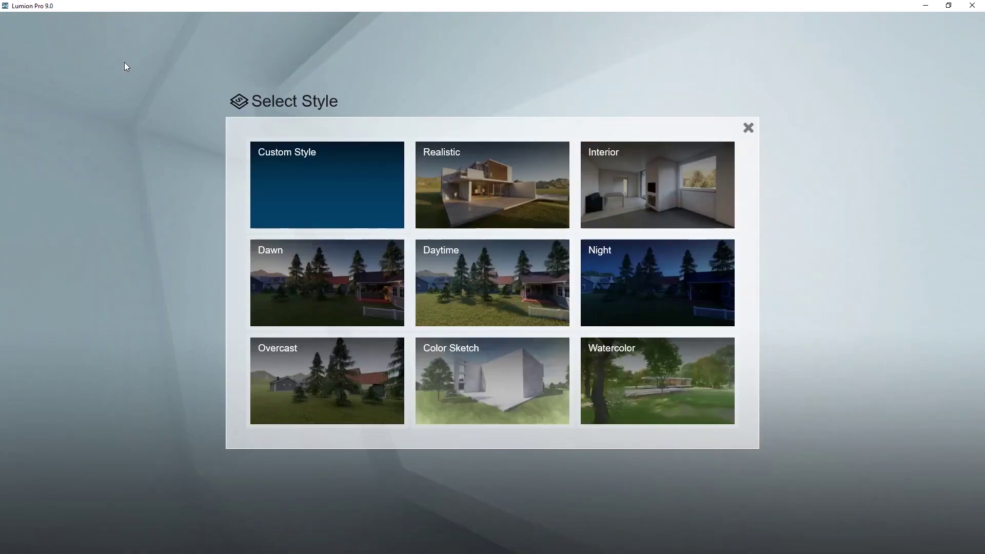
pyautogui.click(329, 366)
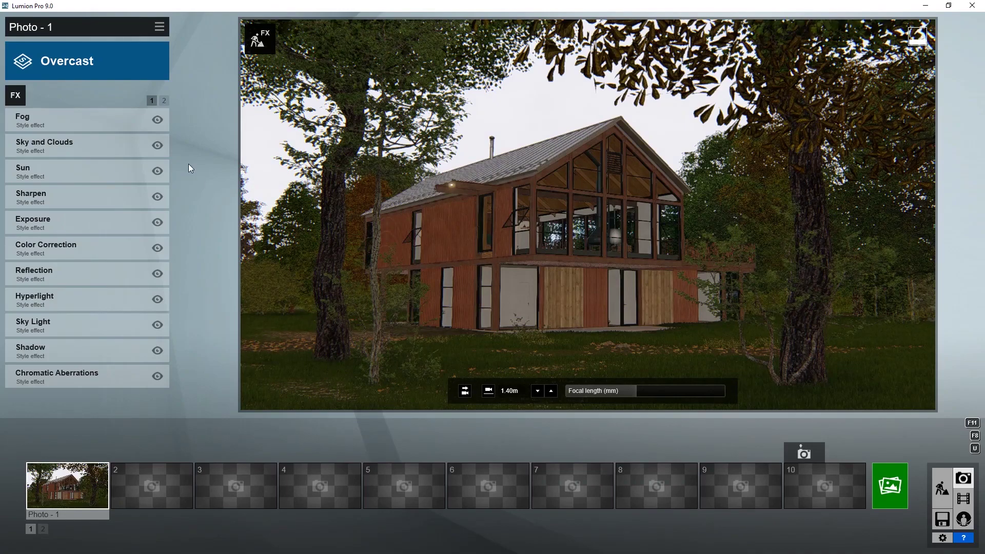
pyautogui.click(120, 67)
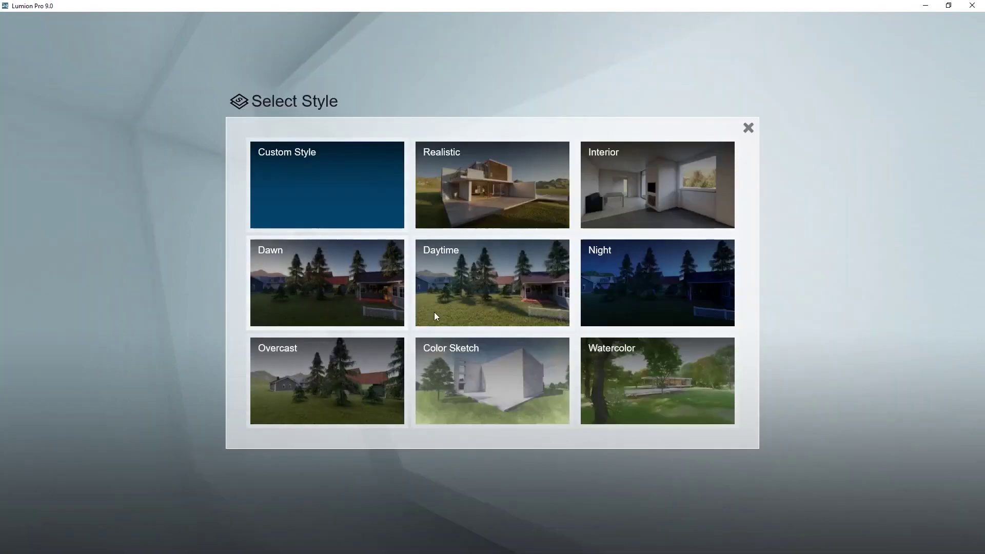
pyautogui.click(487, 367)
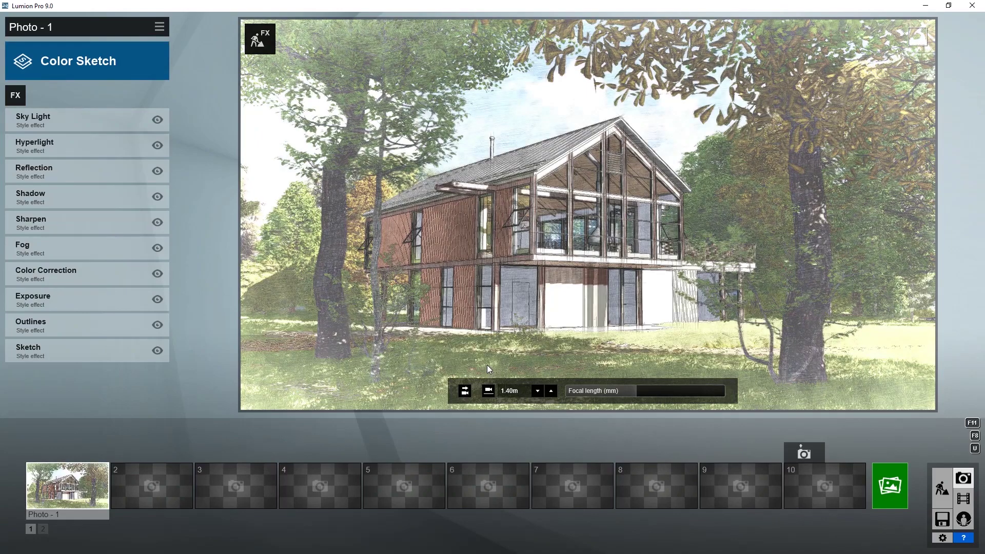
pyautogui.click(115, 63)
pyautogui.click(672, 364)
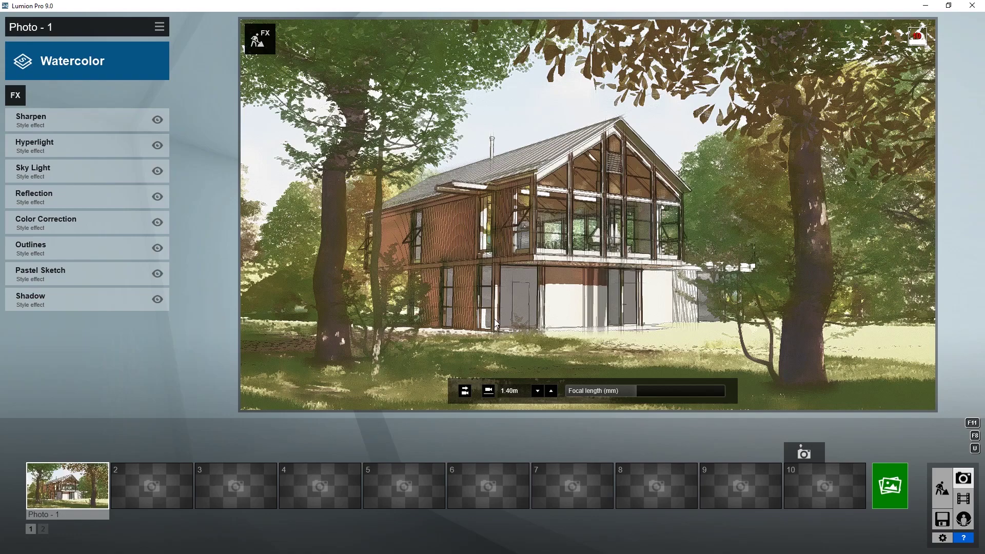
pyautogui.moveTo(84, 119)
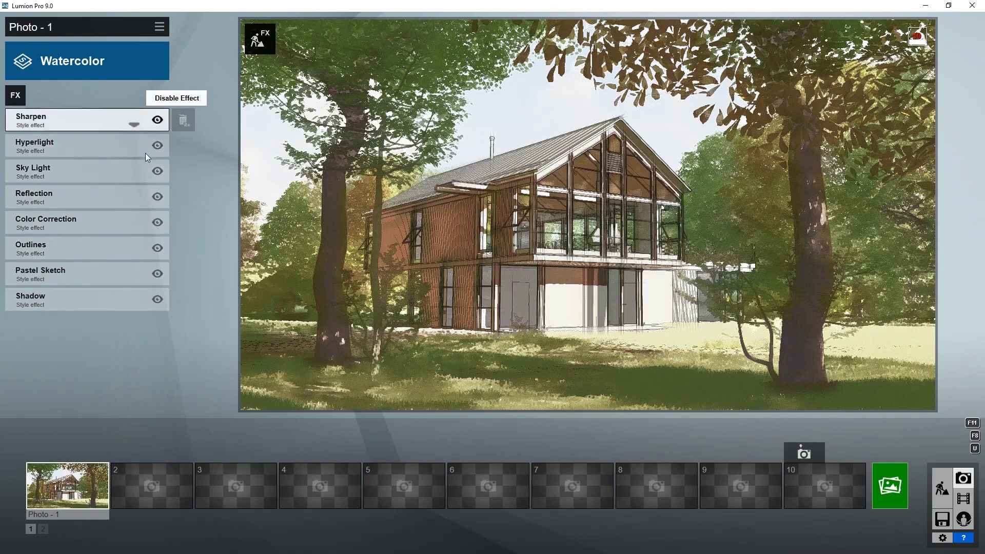
# Step: Lower the Pastel Sketch Concept Style for a full-colour watercolor look
pyautogui.click(106, 279)
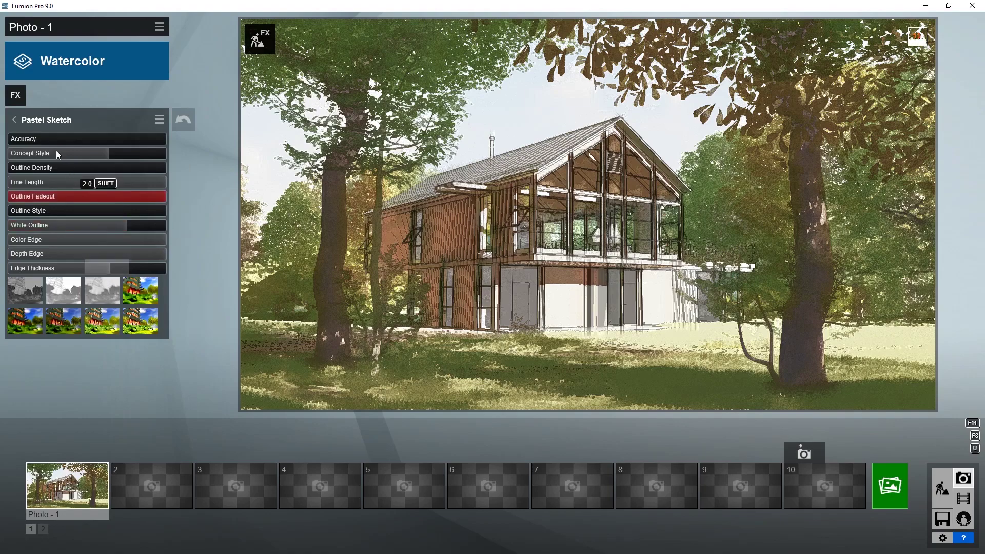
pyautogui.moveTo(108, 153)
pyautogui.mouseDown()
pyautogui.moveTo(8, 156)
pyautogui.moveTo(201, 154)
pyautogui.mouseUp()
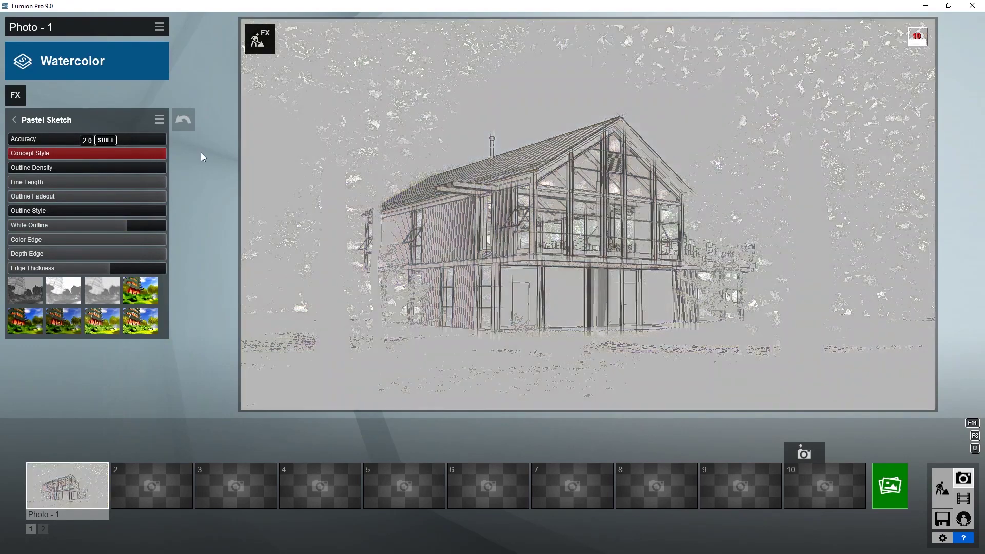
pyautogui.moveTo(102, 154); pyautogui.dragTo(70, 153)
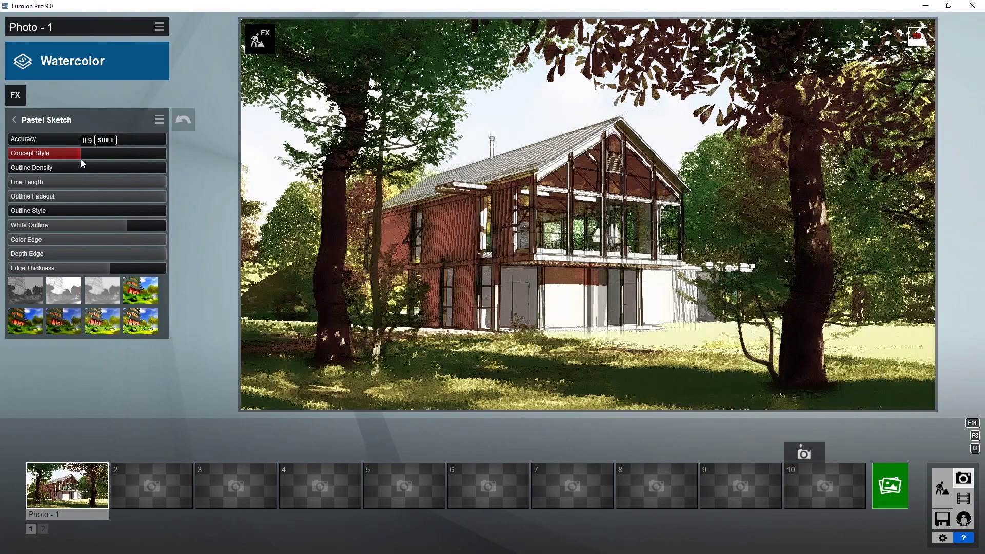
pyautogui.click(14, 121)
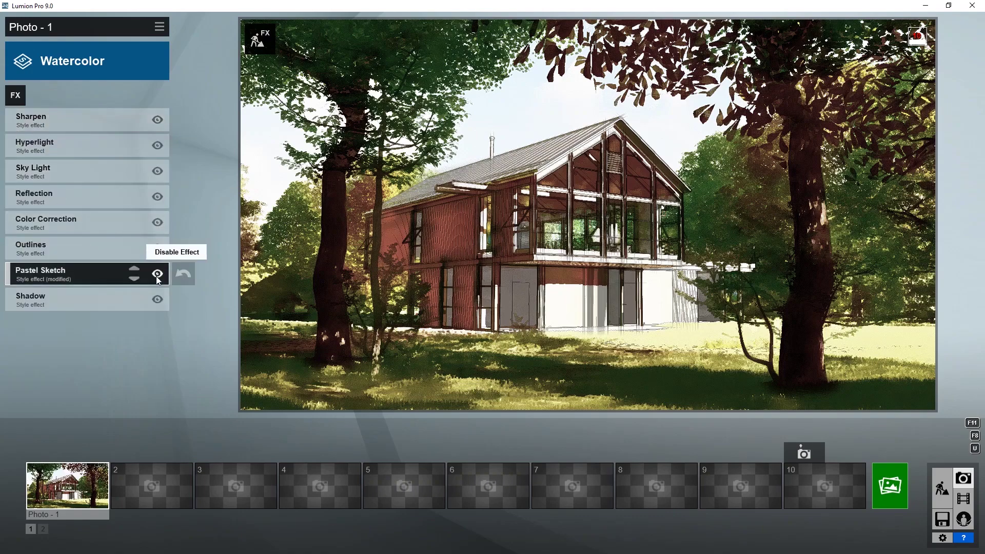
# Step: Toggle Pastel Sketch off and back on, then revert it to its default settings
pyautogui.click(156, 274)
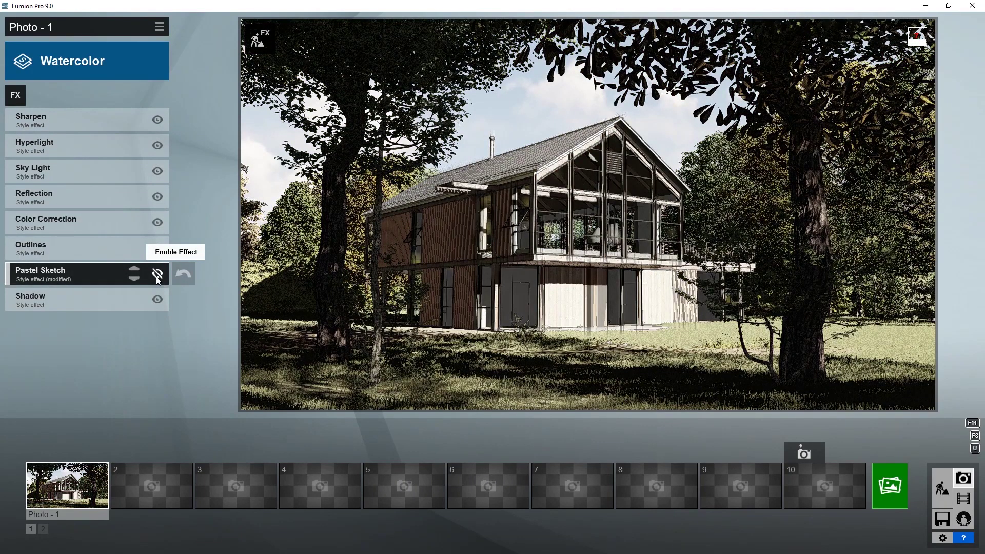
pyautogui.click(157, 274)
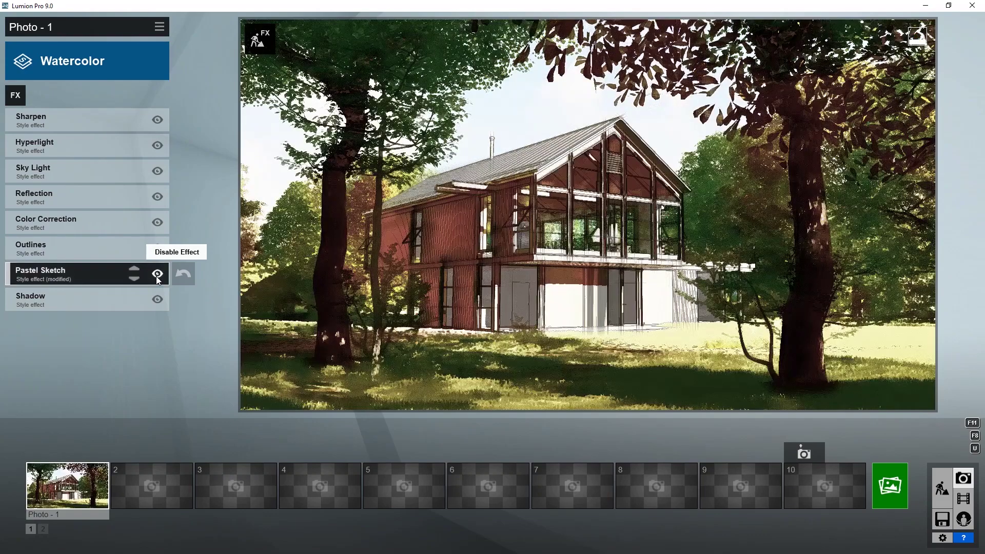
pyautogui.click(183, 274)
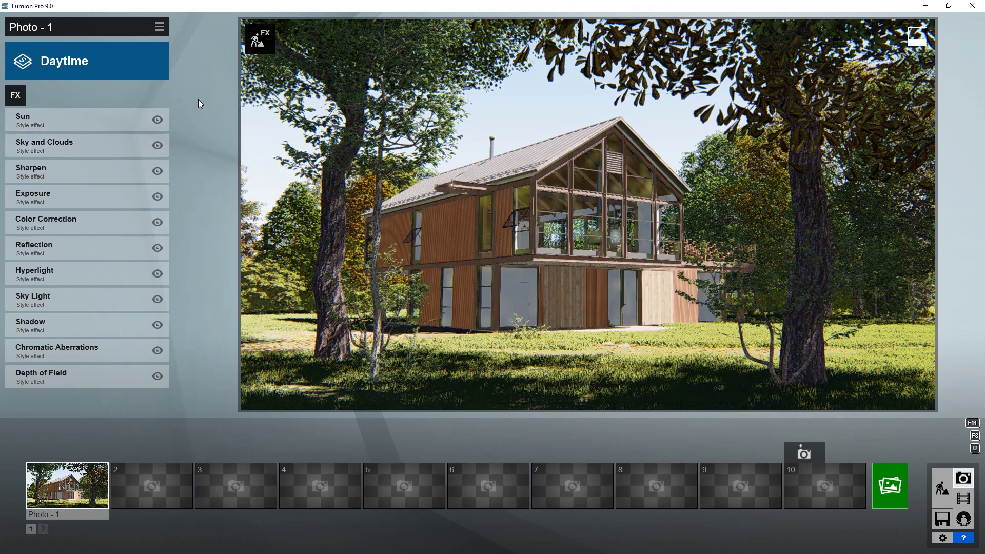
pyautogui.moveTo(46, 120)
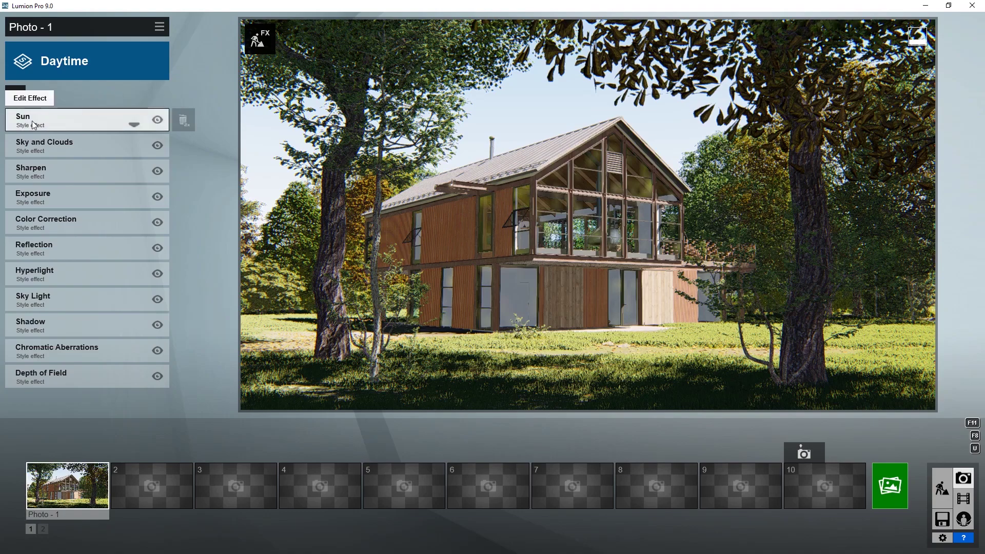
# Step: Lower the sun's height and rotate its heading around the house
pyautogui.click(34, 124)
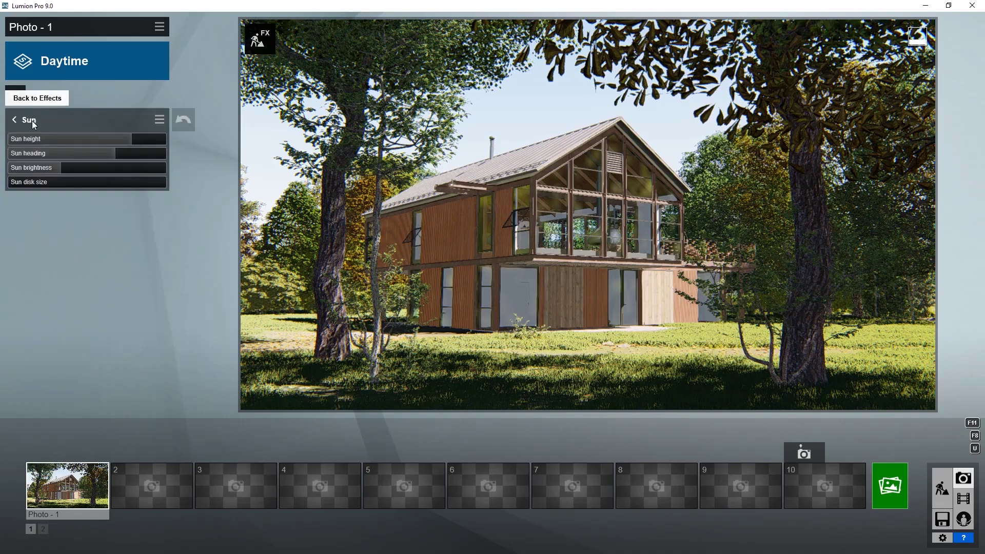
pyautogui.moveTo(115, 139)
pyautogui.mouseDown()
pyautogui.moveTo(88, 140)
pyautogui.moveTo(131, 141)
pyautogui.moveTo(104, 146)
pyautogui.mouseUp()
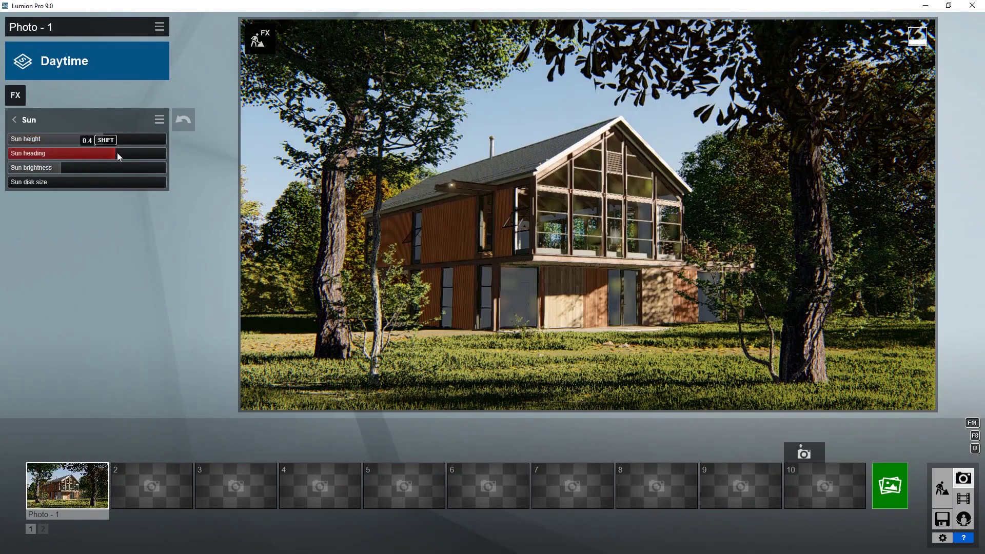
pyautogui.moveTo(118, 153)
pyautogui.mouseDown()
pyautogui.moveTo(170, 158)
pyautogui.moveTo(15, 166)
pyautogui.mouseUp()
pyautogui.click(14, 119)
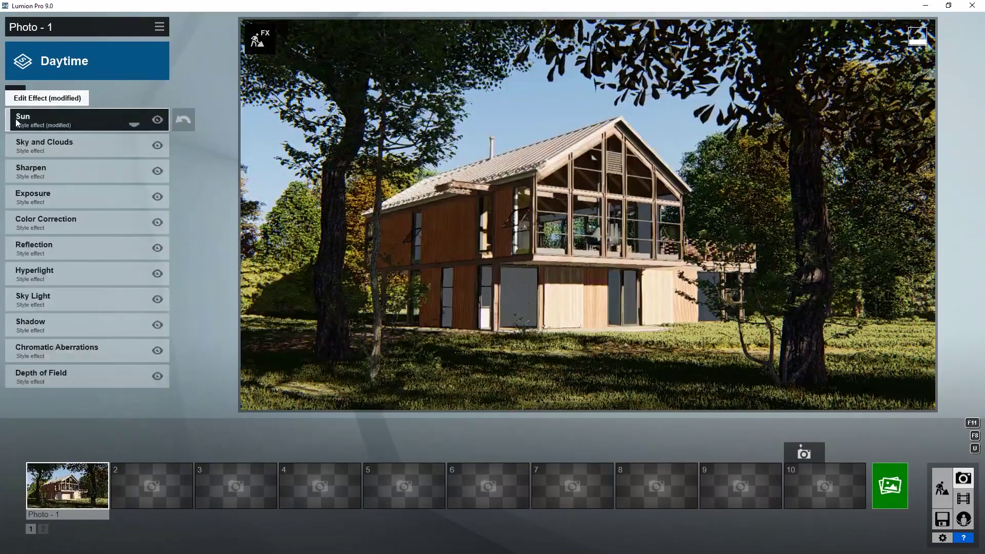
# Step: Reset the Sun effect to Daytime defaults and render the photo as house - 2.jpg
pyautogui.click(161, 119)
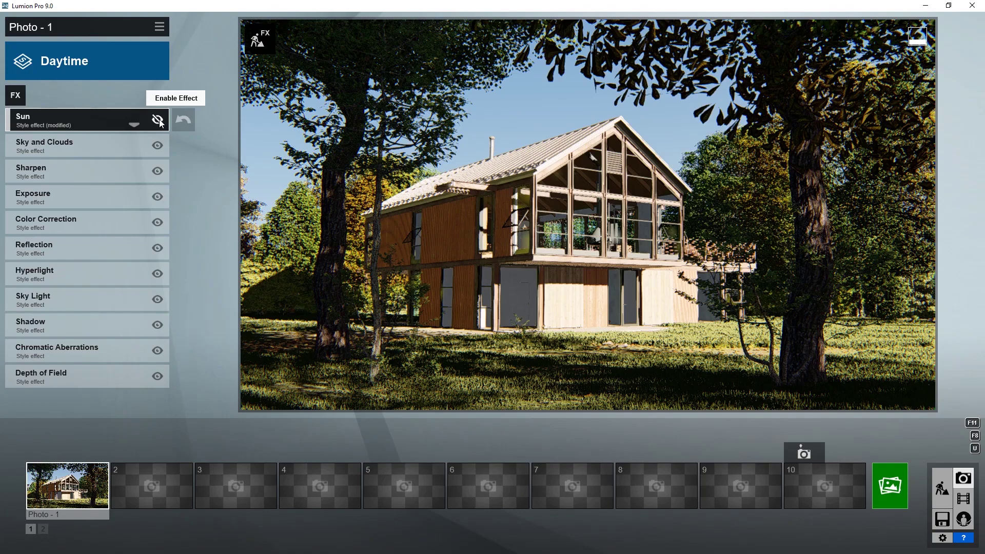
pyautogui.doubleClick(183, 121)
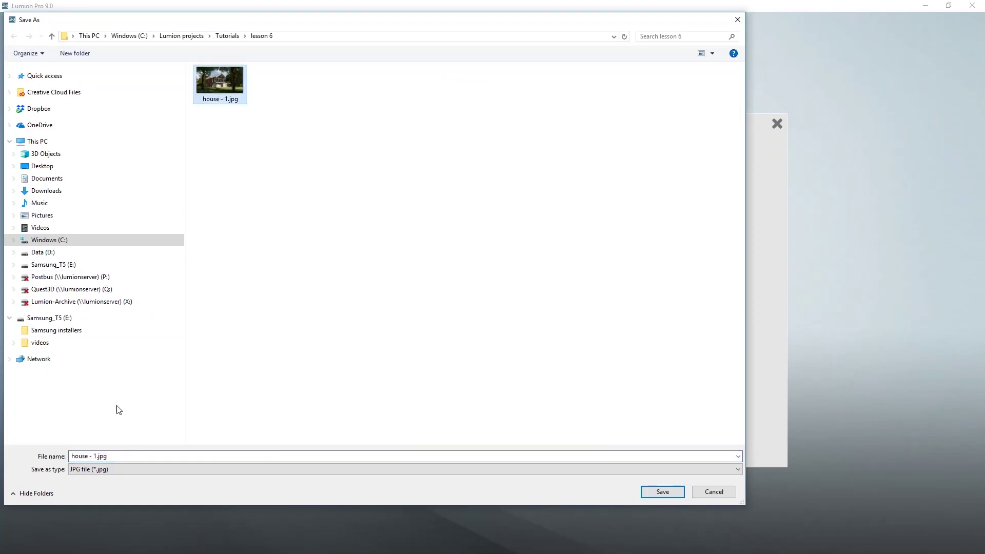
pyautogui.click(114, 458)
pyautogui.write('house - 2.jpg')
pyautogui.press('Return')
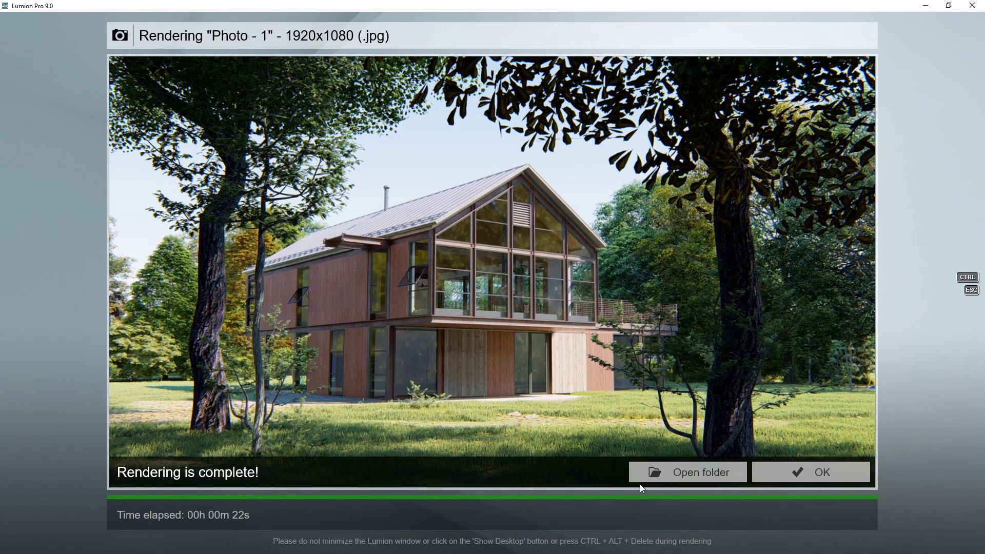
# Step: Open house - 2.jpg in Photos and flip back and forth with house - 1.jpg
pyautogui.click(677, 473)
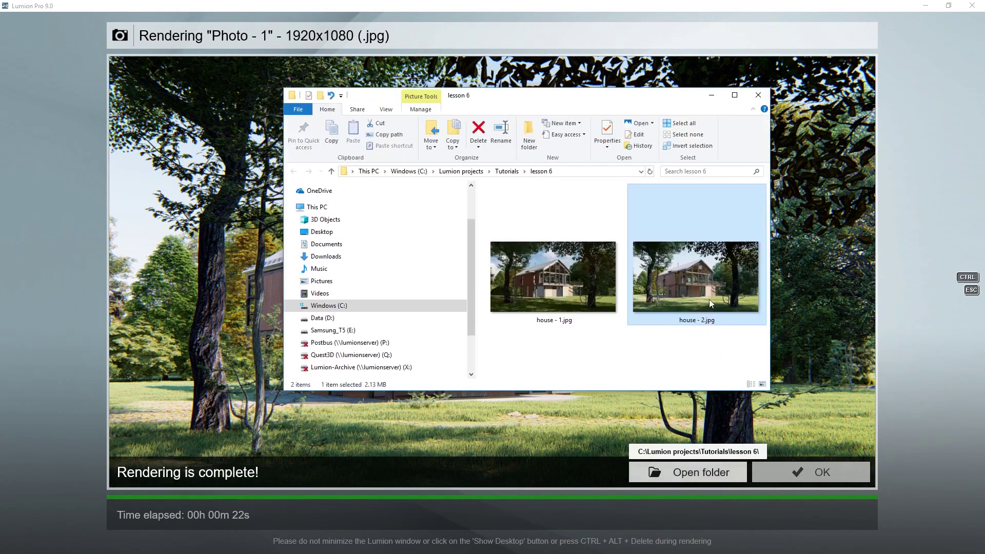
pyautogui.doubleClick(700, 279)
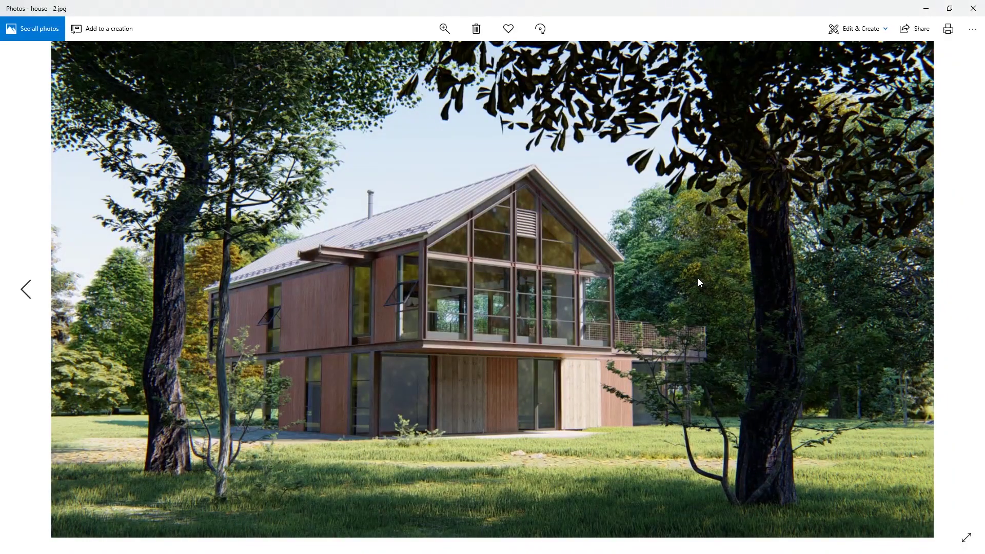
pyautogui.click(26, 290)
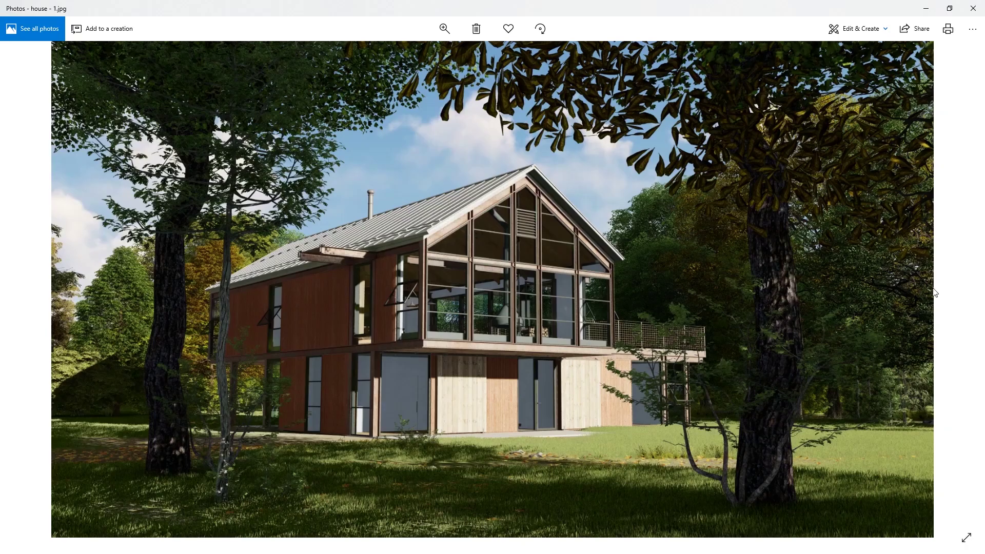
pyautogui.click(962, 291)
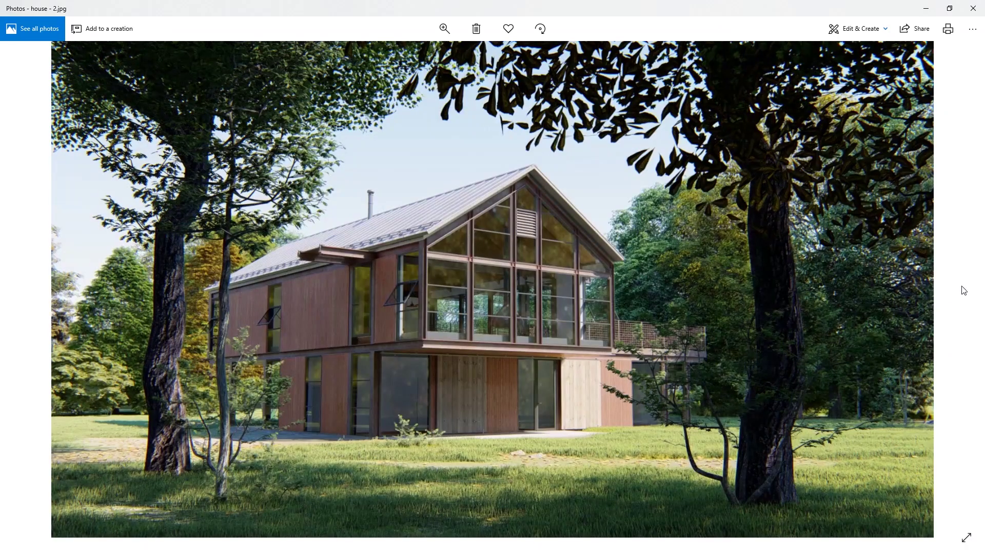
pyautogui.click(948, 265)
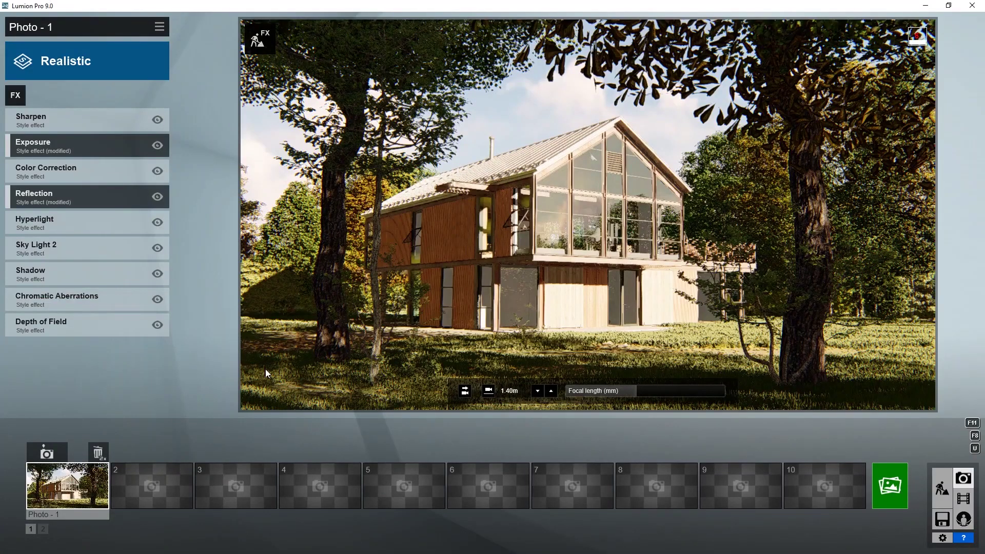
# Step: In photo slot 2, orbit and move to a closer corner view of the gable and deck, then store it
pyautogui.click(161, 492)
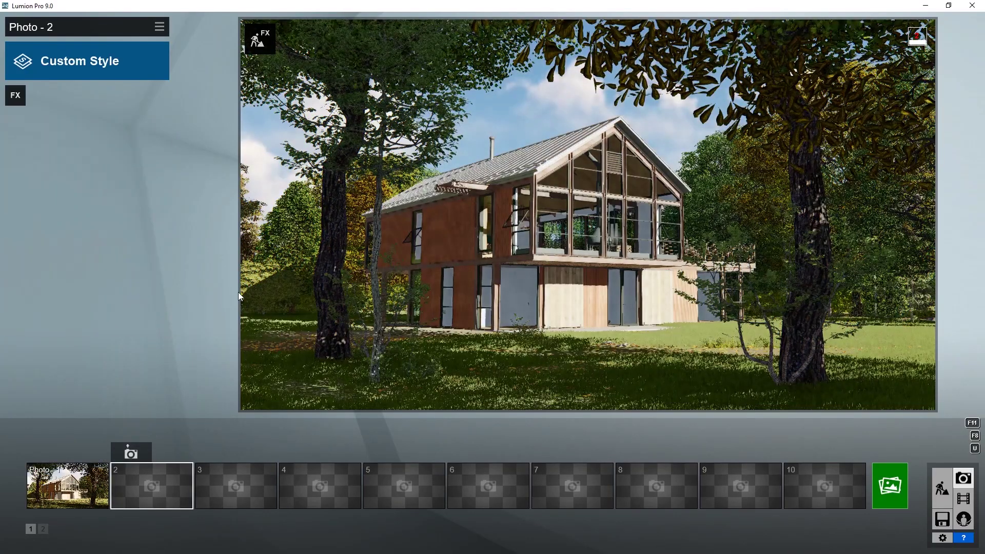
pyautogui.moveTo(238, 291); pyautogui.dragTo(582, 216, button='right')
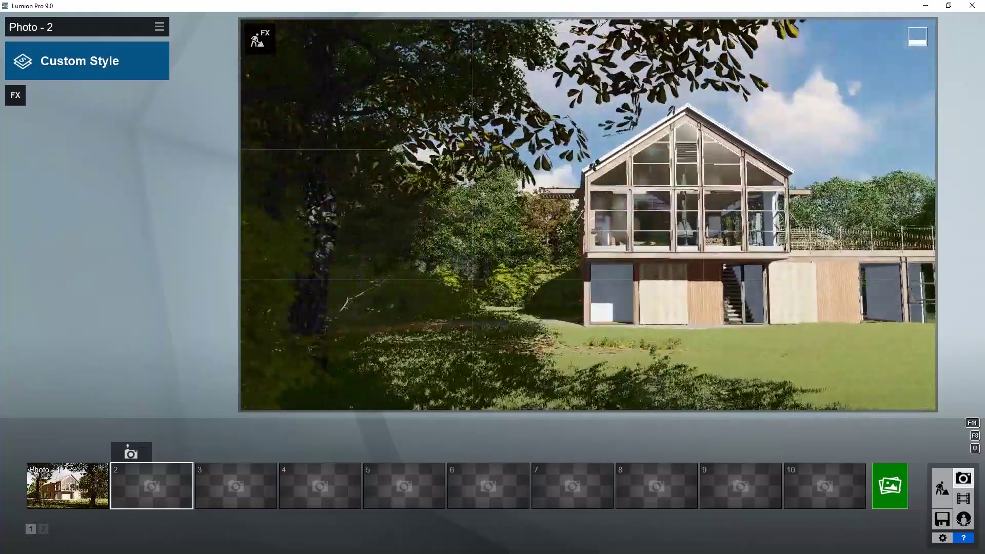
pyautogui.press('w')
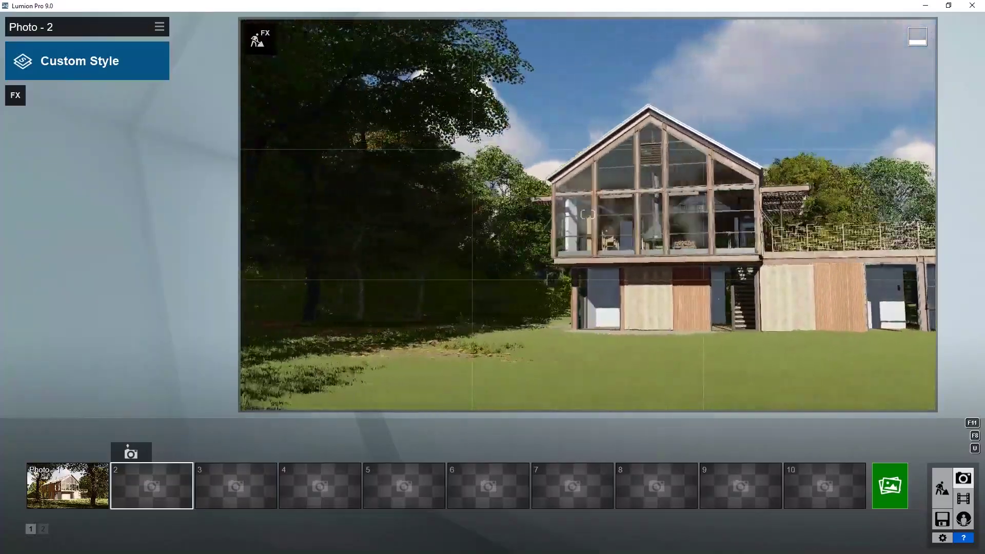
pyautogui.press('s')
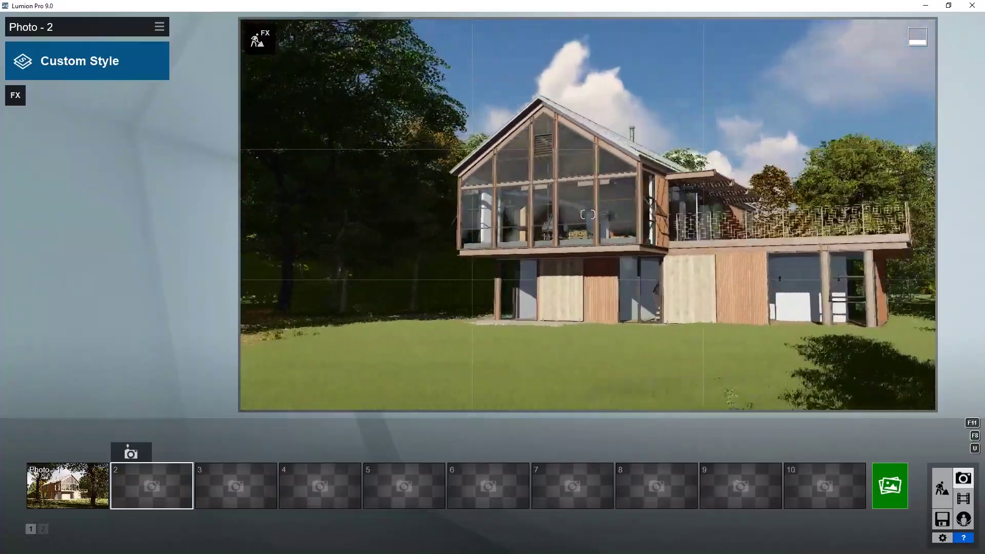
pyautogui.press('s')
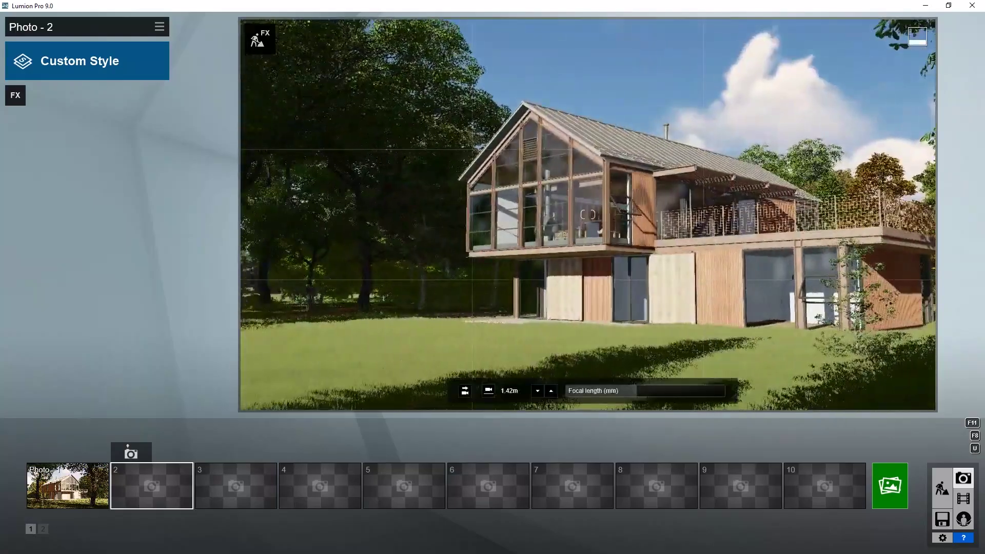
pyautogui.press('s')
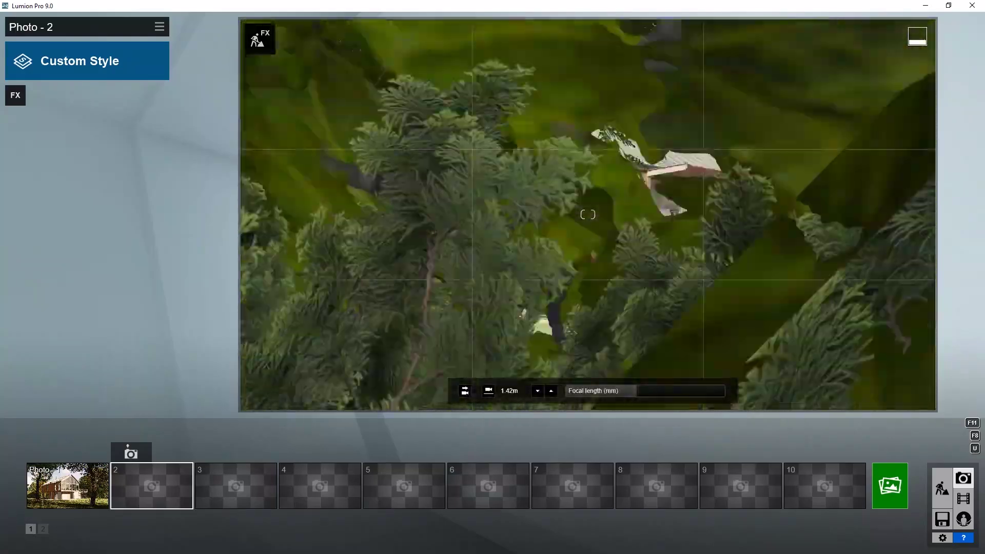
pyautogui.press('s')
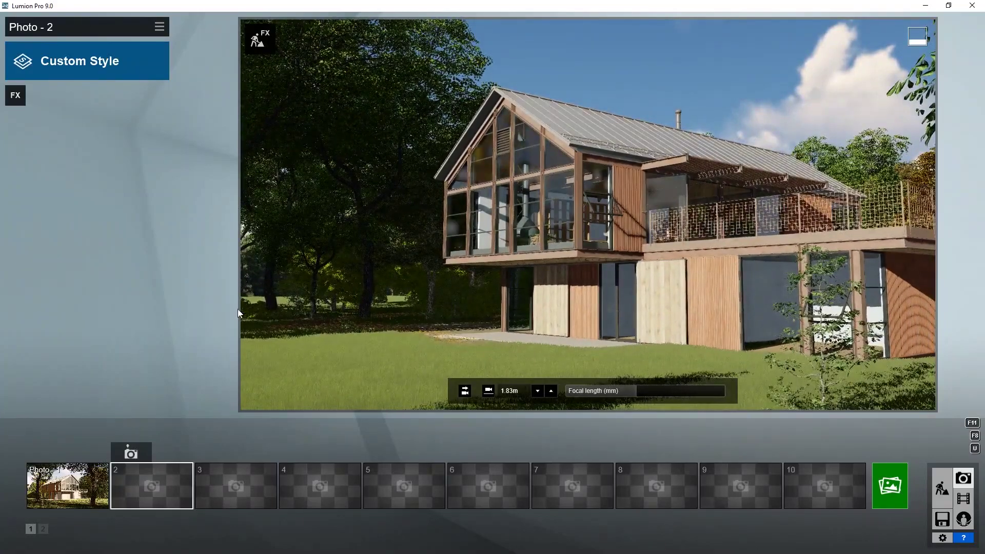
pyautogui.click(131, 454)
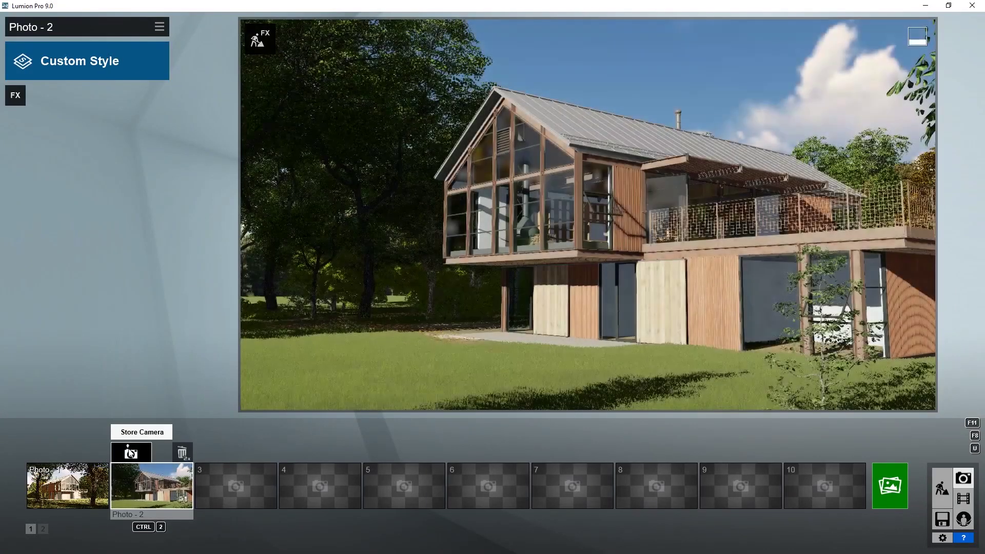
# Step: Apply Realistic to Photo - 2, then toggle Color Correction and Exposure off and on to compare
pyautogui.click(86, 61)
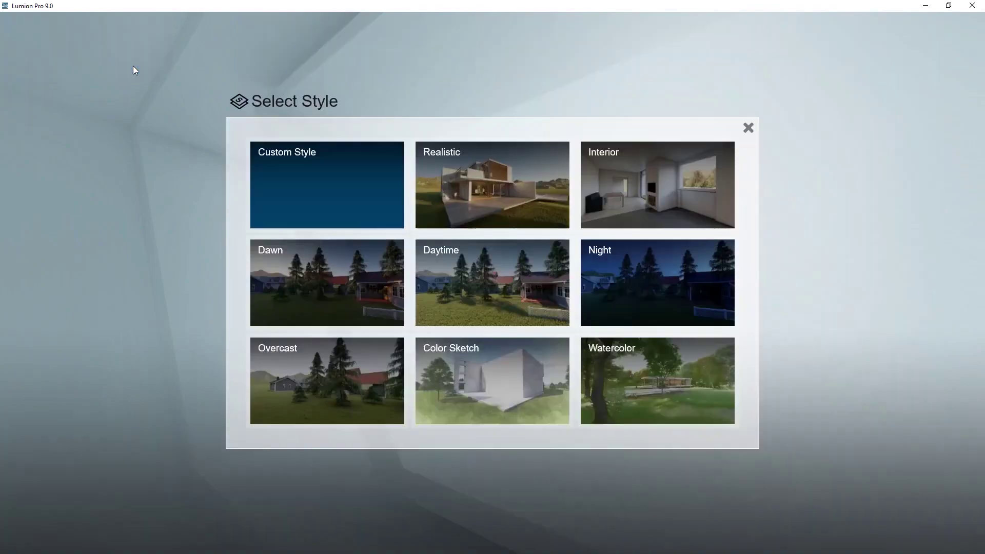
pyautogui.click(485, 164)
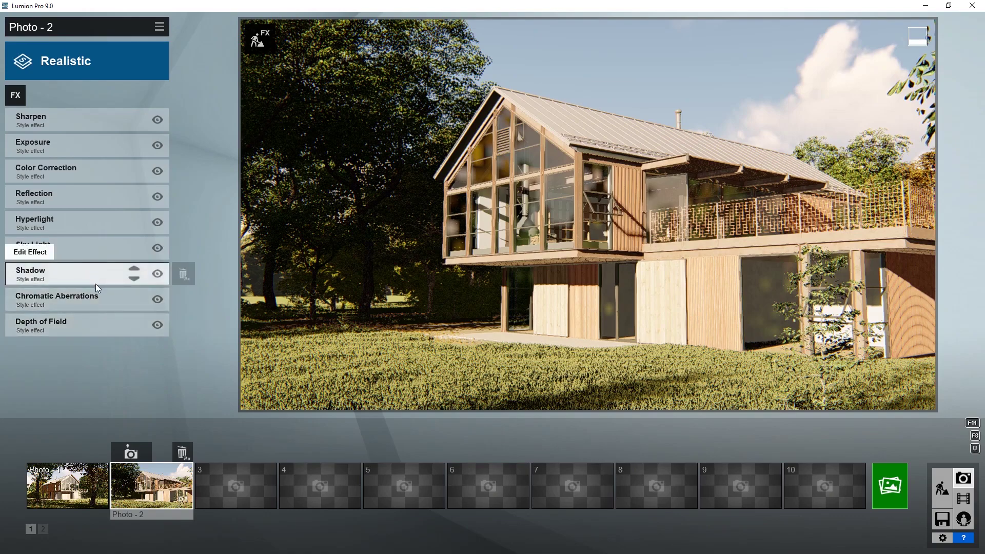
pyautogui.click(157, 170)
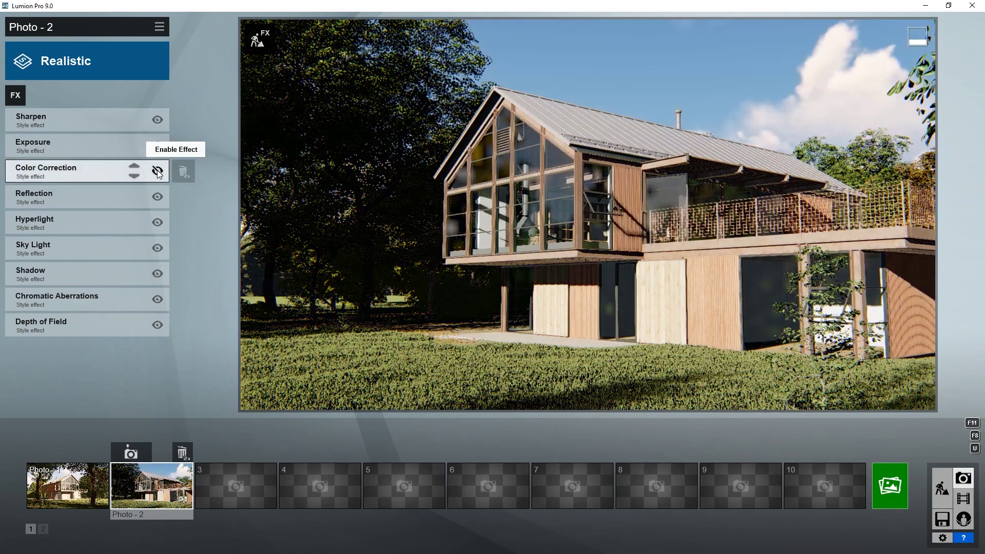
pyautogui.click(157, 170)
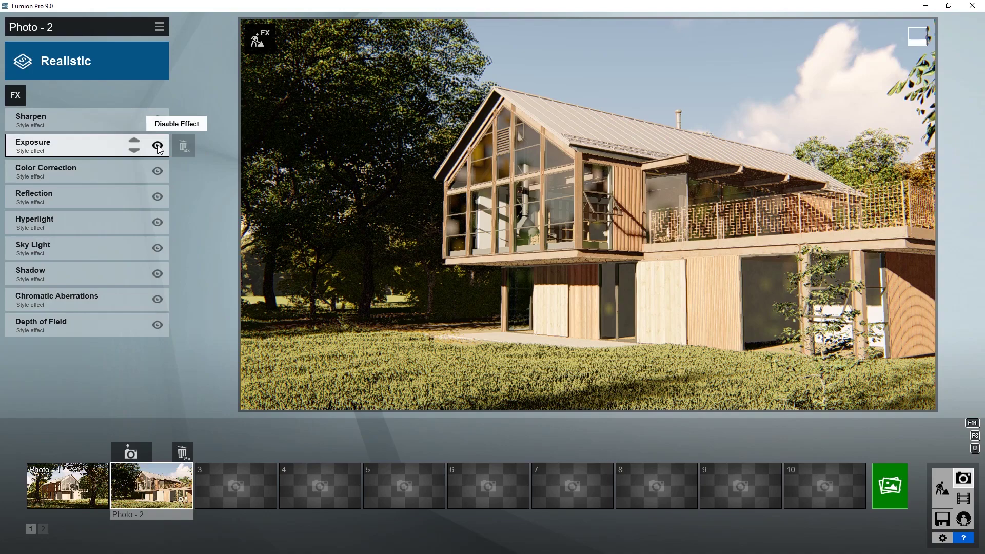
pyautogui.click(158, 145)
pyautogui.click(158, 145)
# Step: Try brighter and darker exposures, then set the Exposure value to 0.5
pyautogui.click(62, 146)
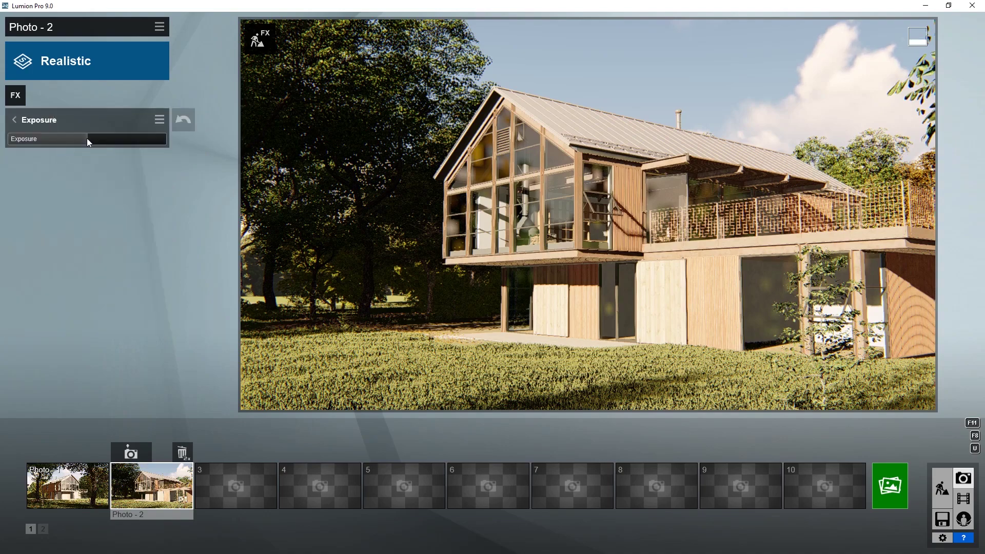
pyautogui.moveTo(87, 138); pyautogui.dragTo(186, 143)
pyautogui.moveTo(79, 145); pyautogui.dragTo(66, 152)
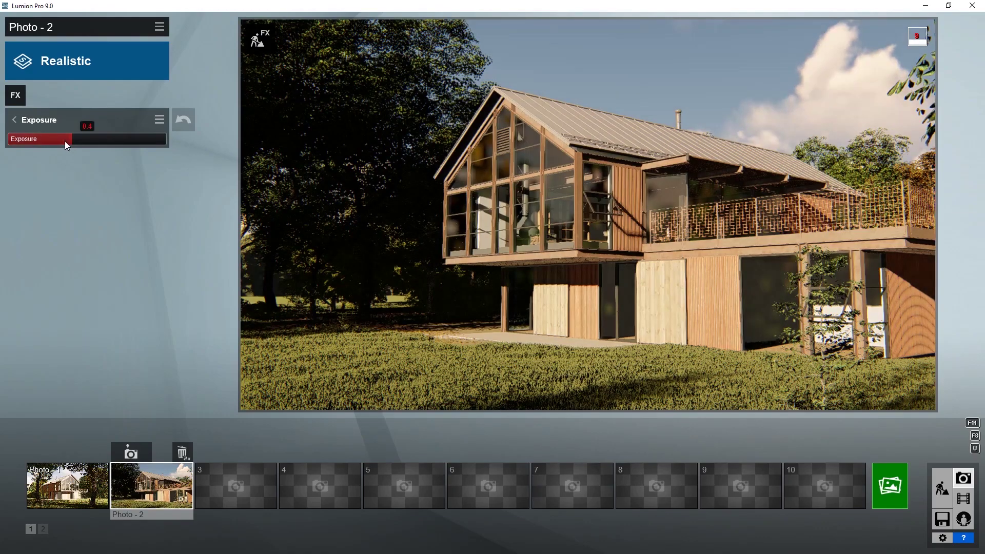
pyautogui.doubleClick(66, 141)
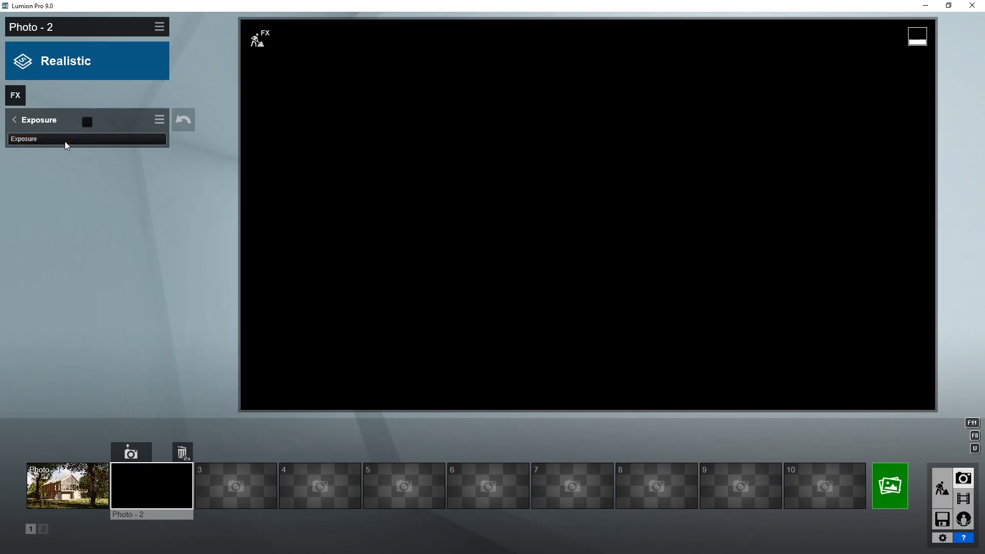
pyautogui.write('.5')
pyautogui.press('Return')
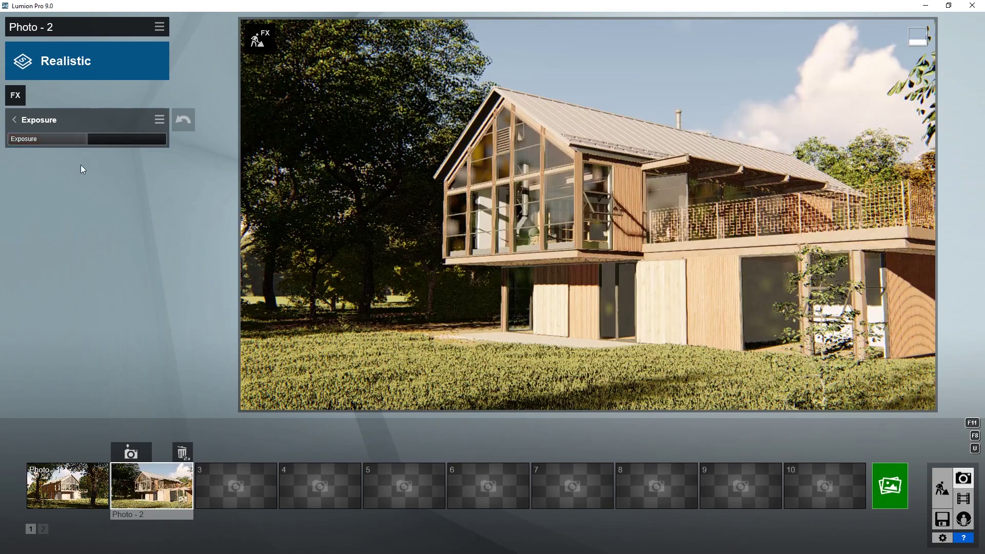
# Step: Copy the Exposure effect's settings and return to the Realistic effects list
pyautogui.click(14, 120)
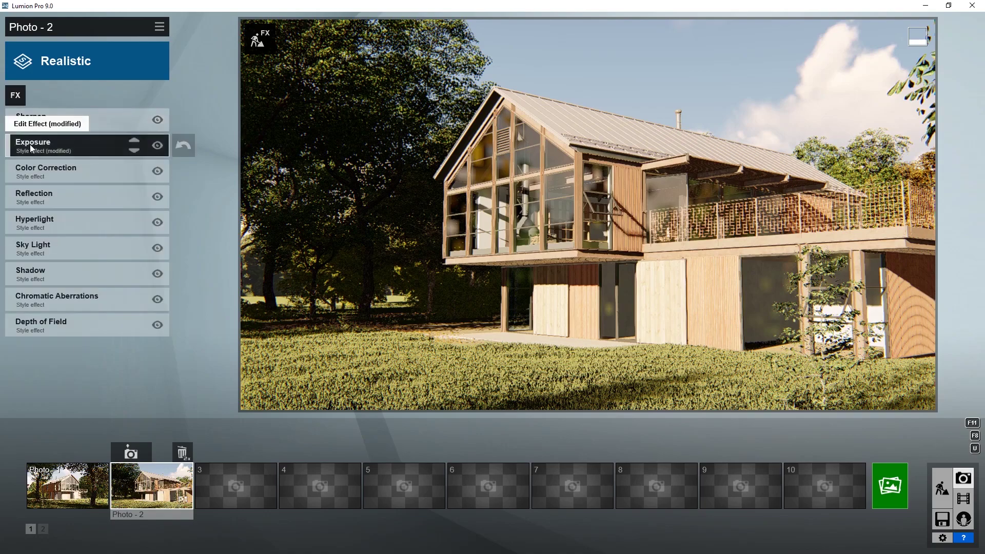
pyautogui.click(30, 144)
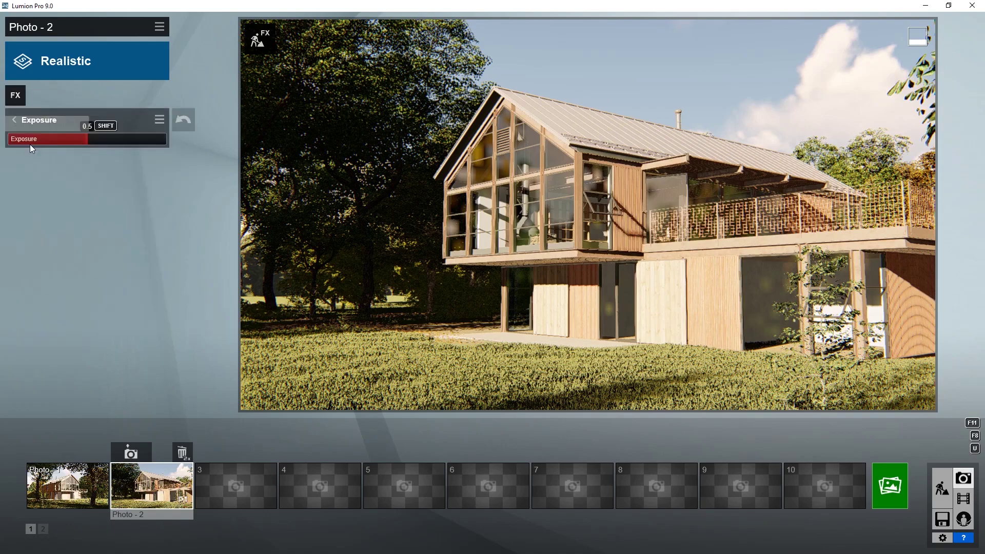
pyautogui.click(159, 120)
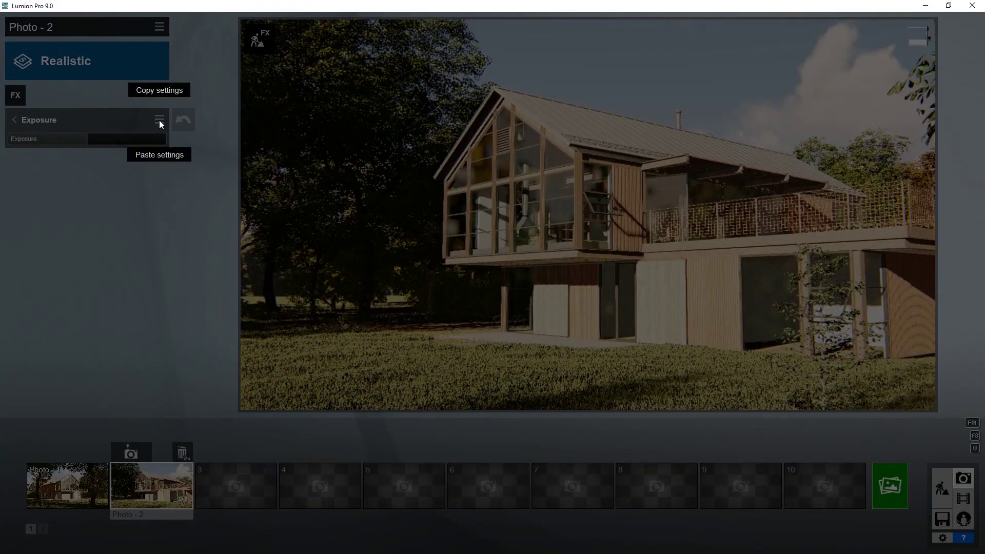
pyautogui.click(158, 91)
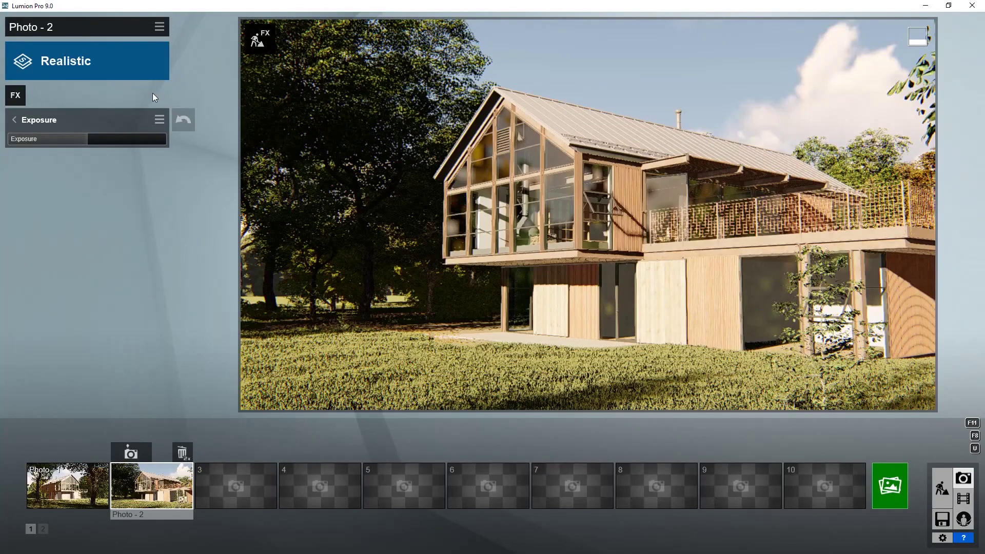
pyautogui.click(14, 121)
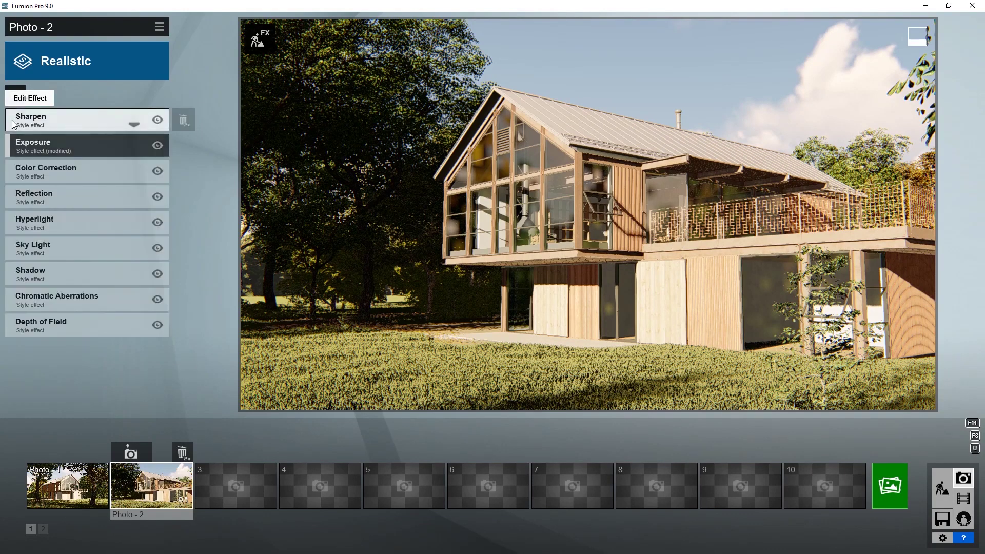
pyautogui.click(47, 176)
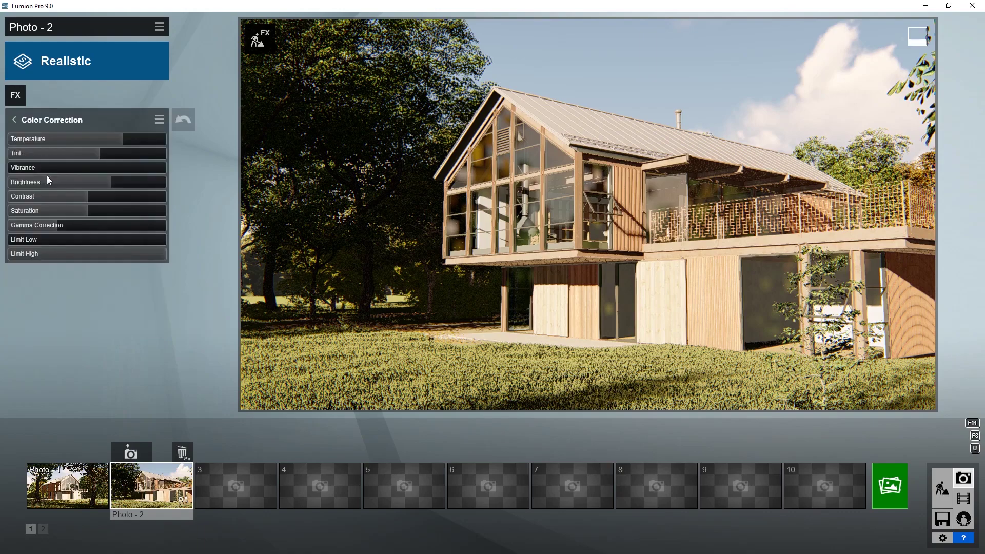
pyautogui.moveTo(95, 140)
pyautogui.mouseDown()
pyautogui.moveTo(173, 139)
pyautogui.moveTo(2, 169)
pyautogui.mouseUp()
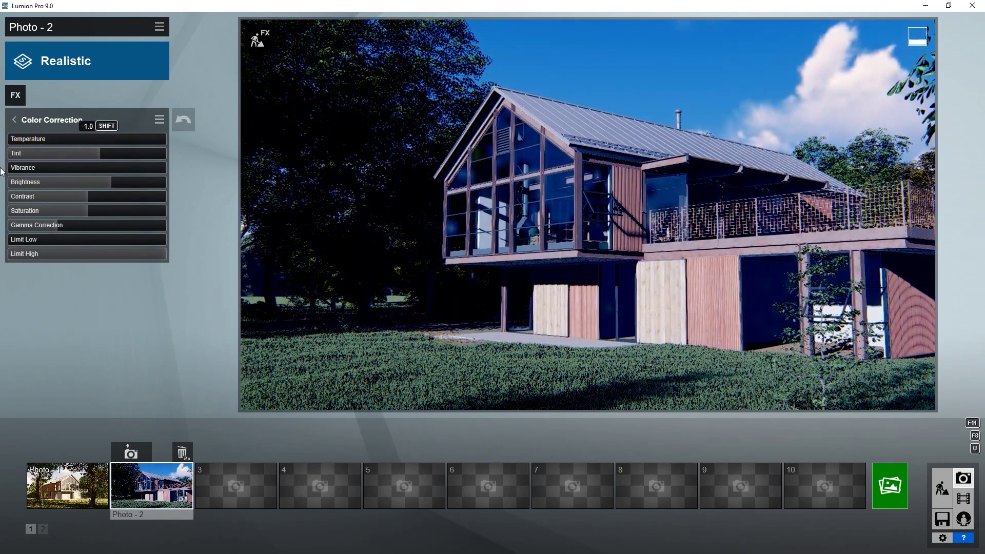
pyautogui.moveTo(62, 169); pyautogui.dragTo(106, 158)
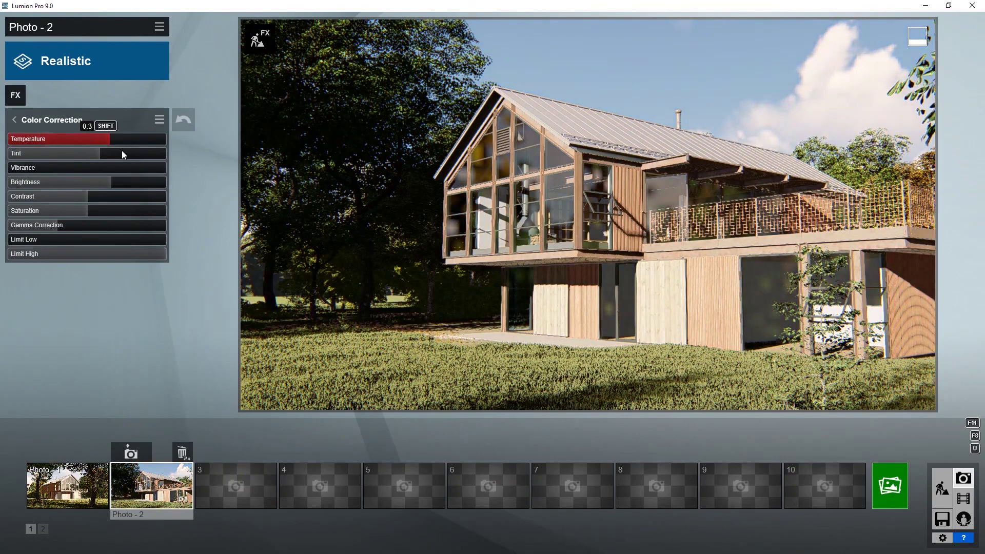
pyautogui.doubleClick(178, 123)
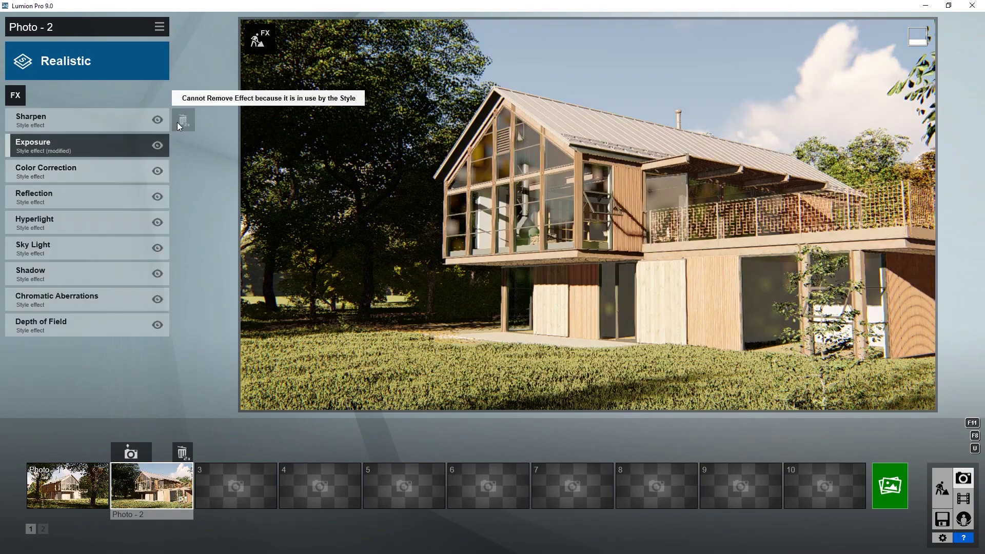
# Step: Set Photo 2's Reflection effect preview quality to High
pyautogui.click(90, 201)
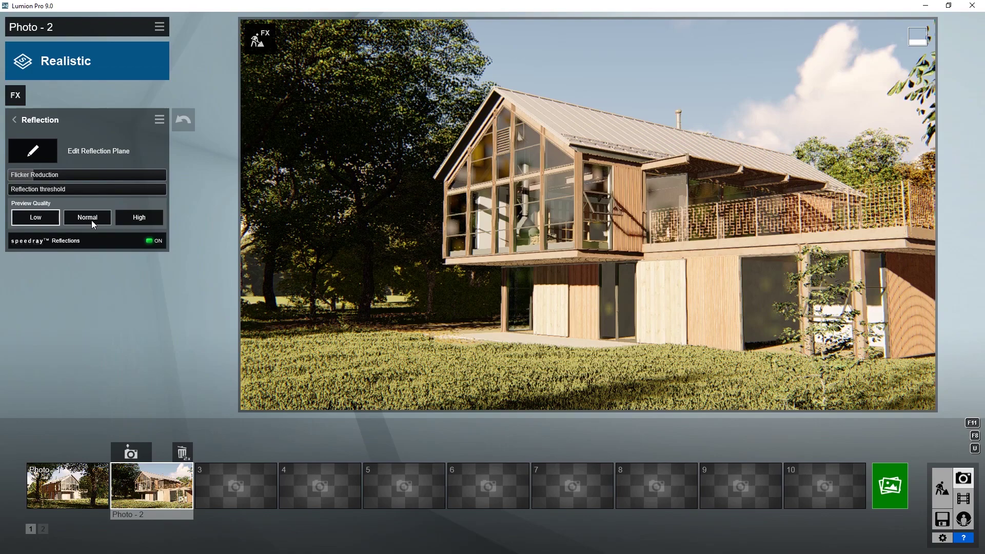
pyautogui.click(121, 220)
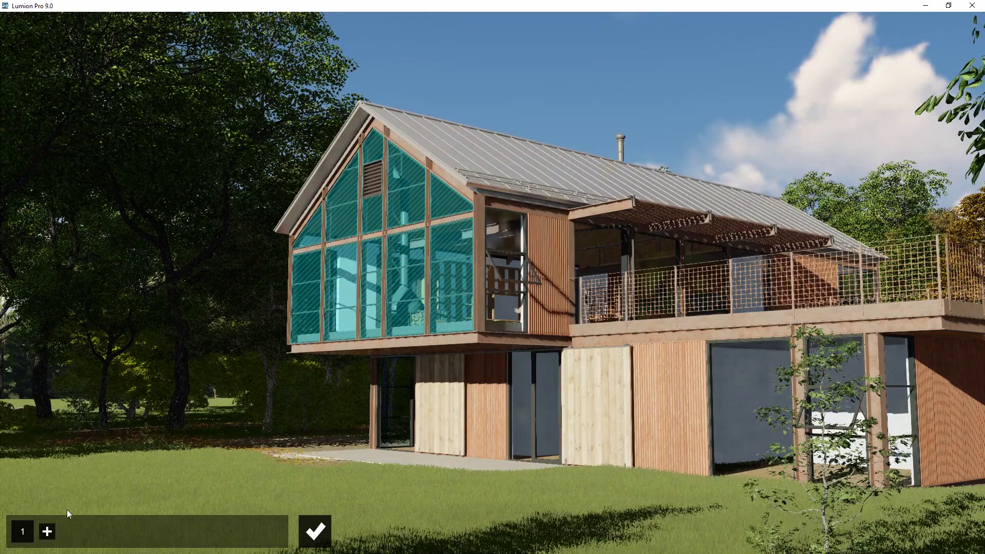
# Step: Add reflection planes on the lower wall, middle glazed wall and lower right facade, then confirm
pyautogui.click(48, 531)
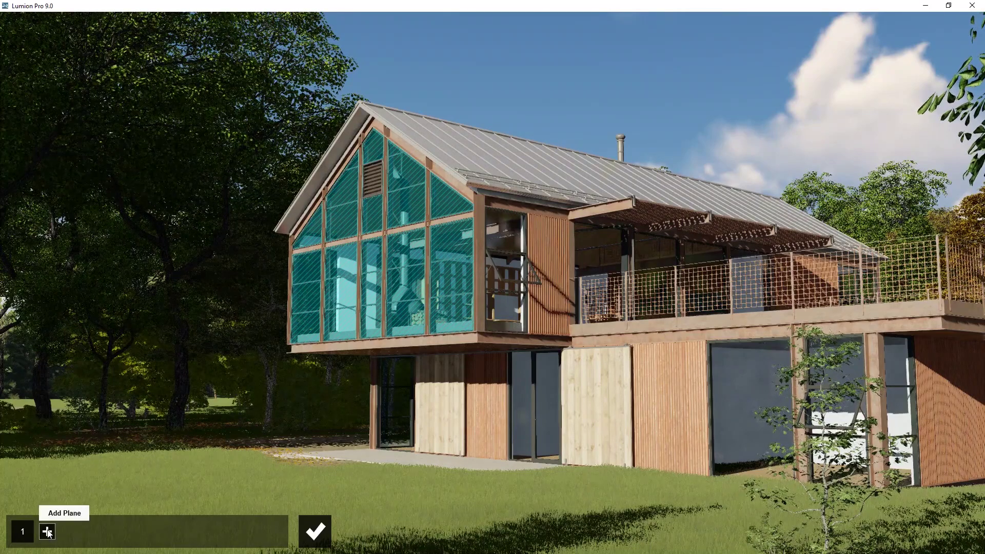
pyautogui.click(545, 433)
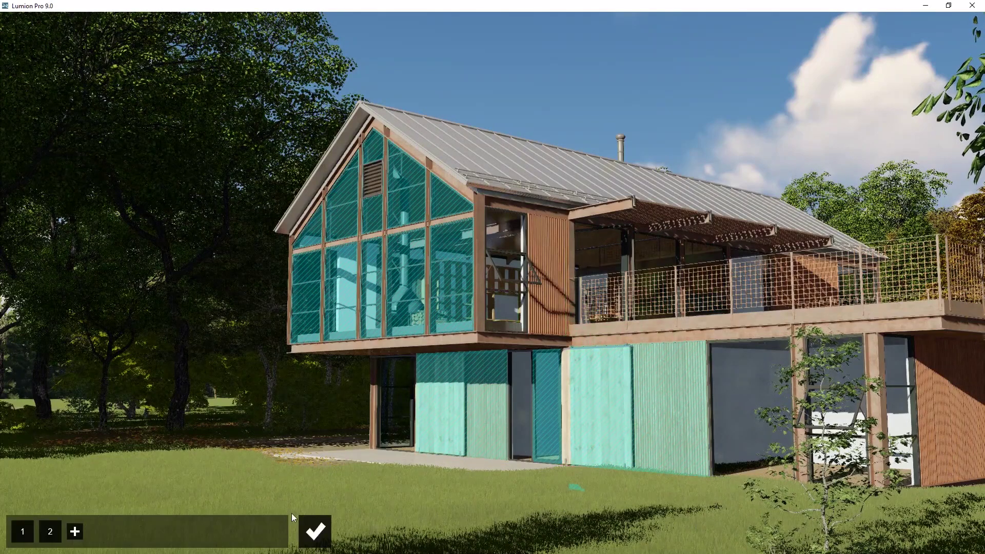
pyautogui.click(76, 532)
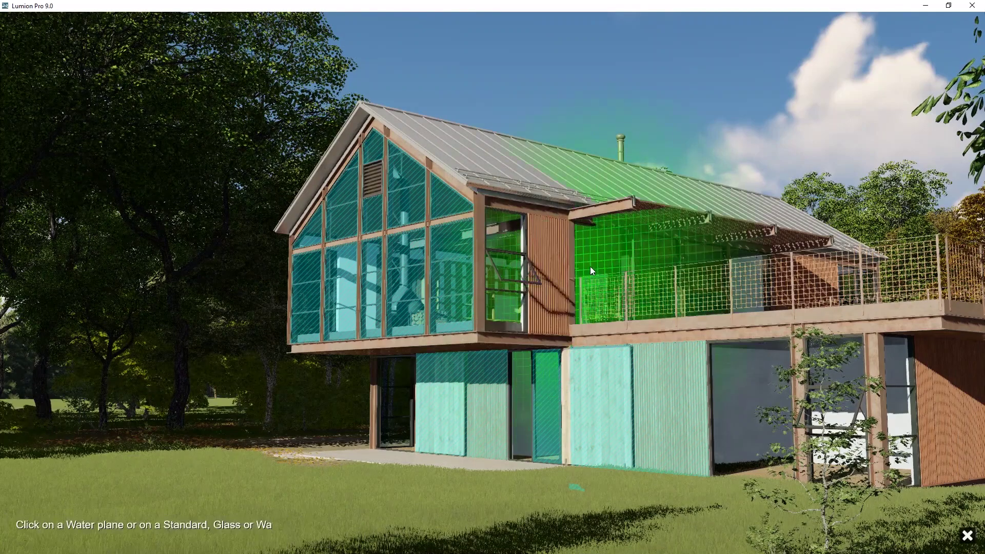
pyautogui.click(508, 298)
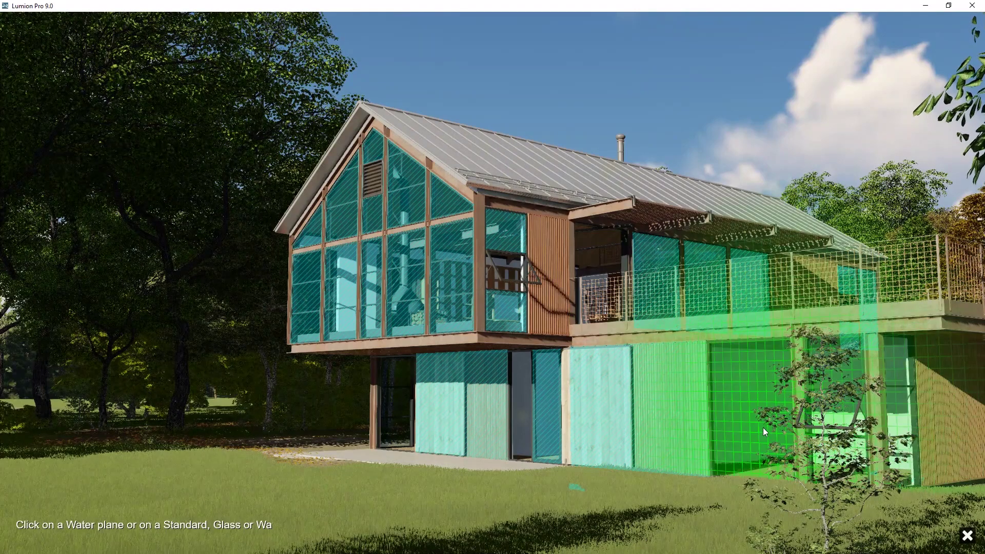
pyautogui.click(763, 427)
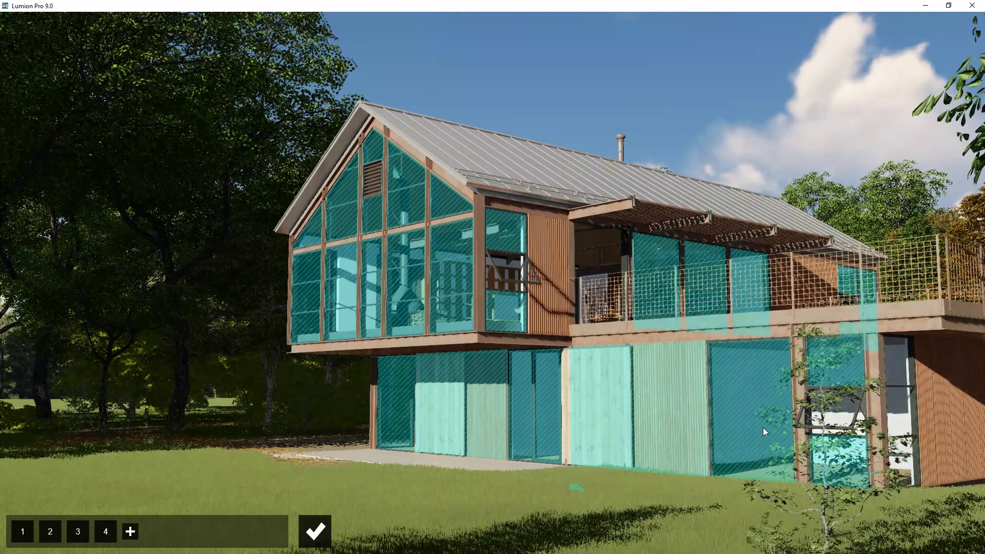
pyautogui.click(316, 531)
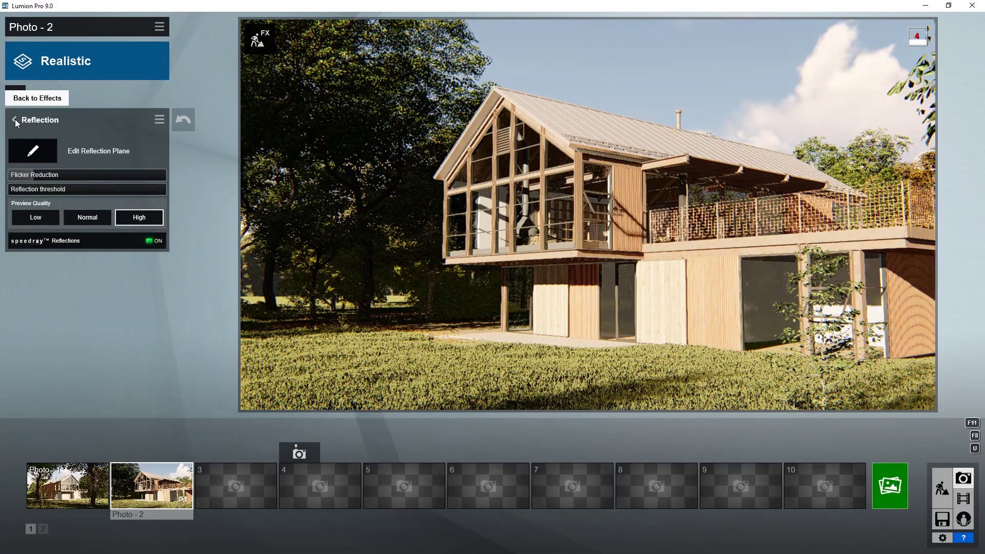
# Step: Copy all of Photo 2's effects from the Edit menu
pyautogui.click(15, 119)
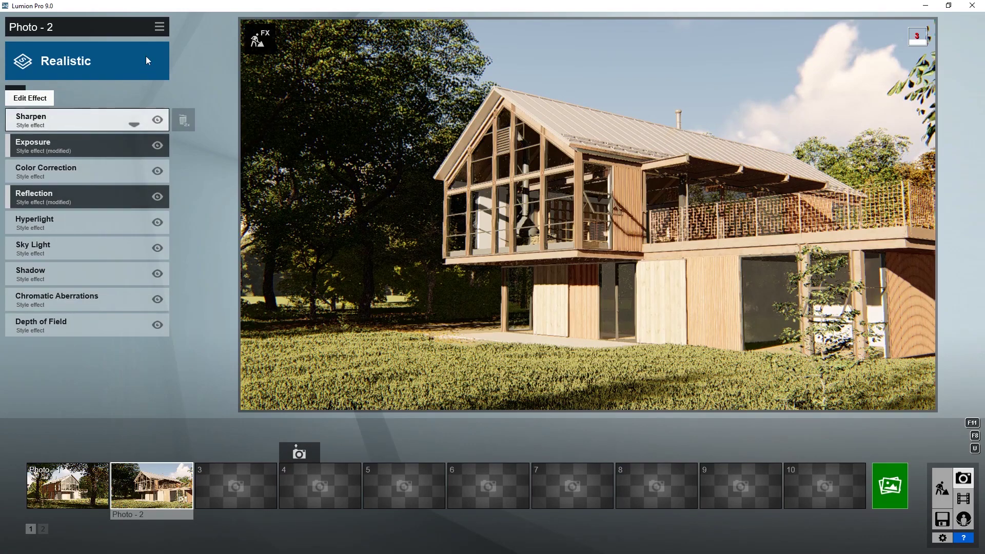
pyautogui.click(161, 29)
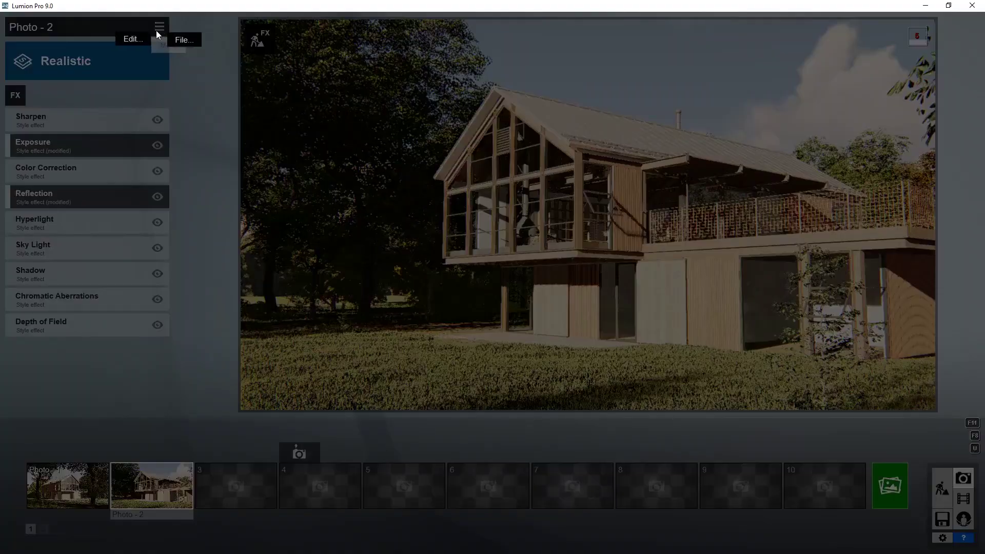
pyautogui.click(130, 40)
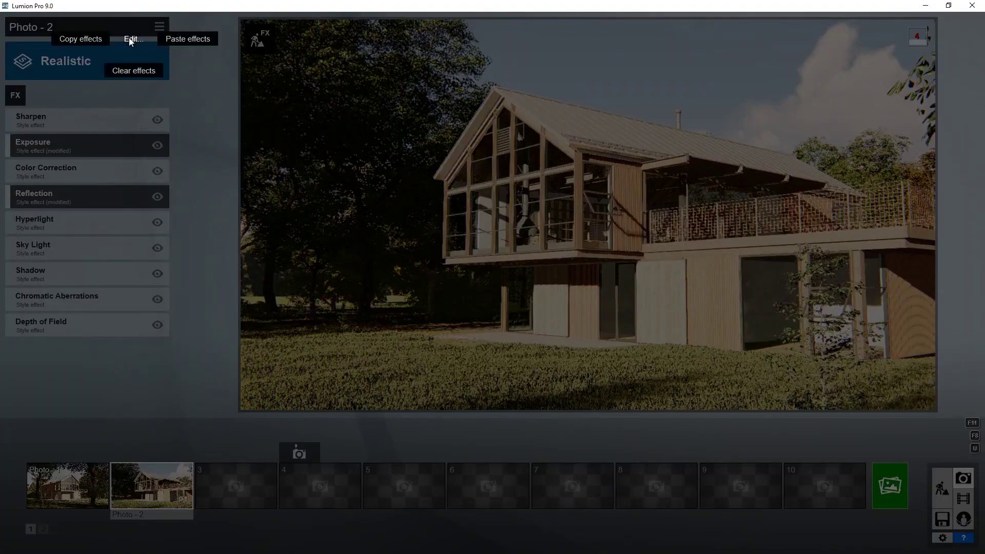
pyautogui.click(81, 38)
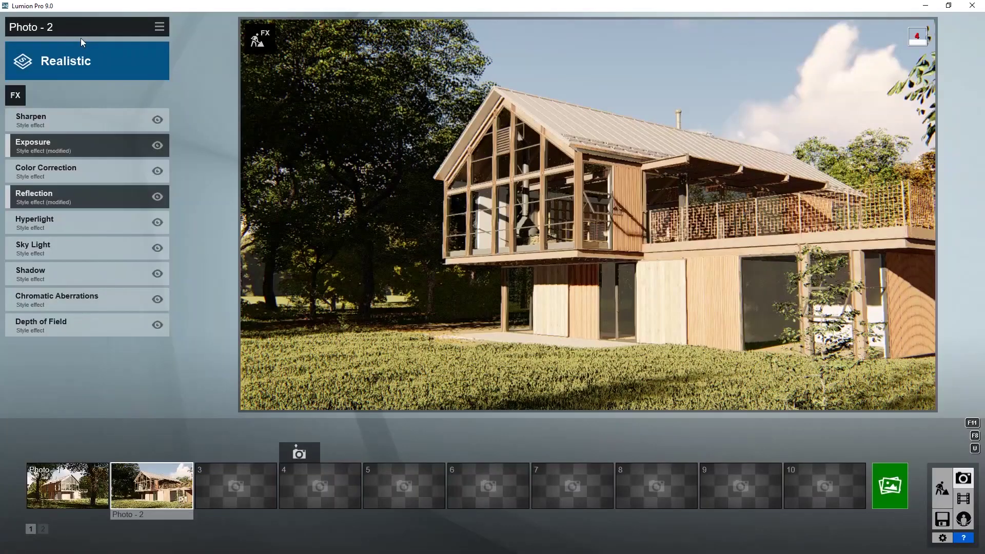
# Step: Paste the effects onto Photo 1 and check its reflection planes
pyautogui.click(68, 485)
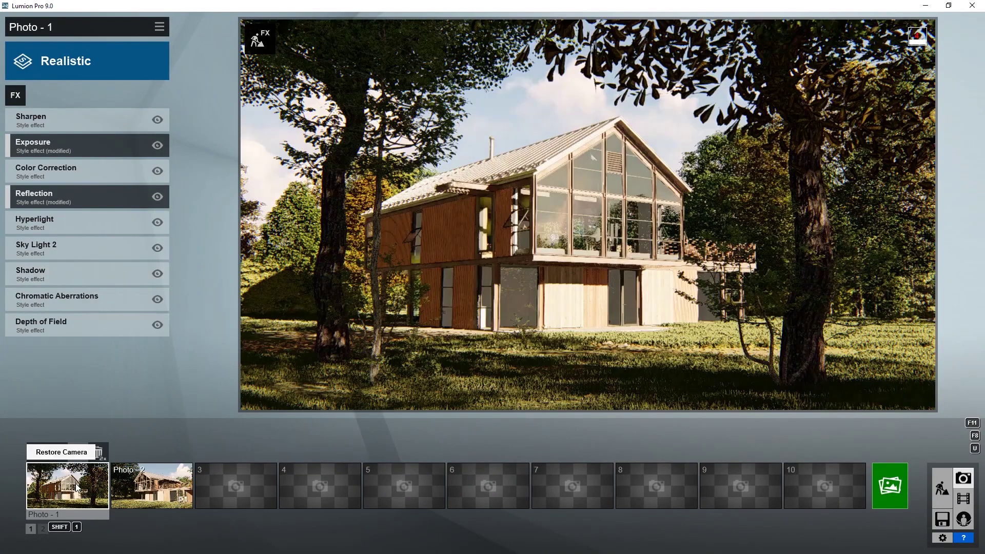
pyautogui.click(160, 28)
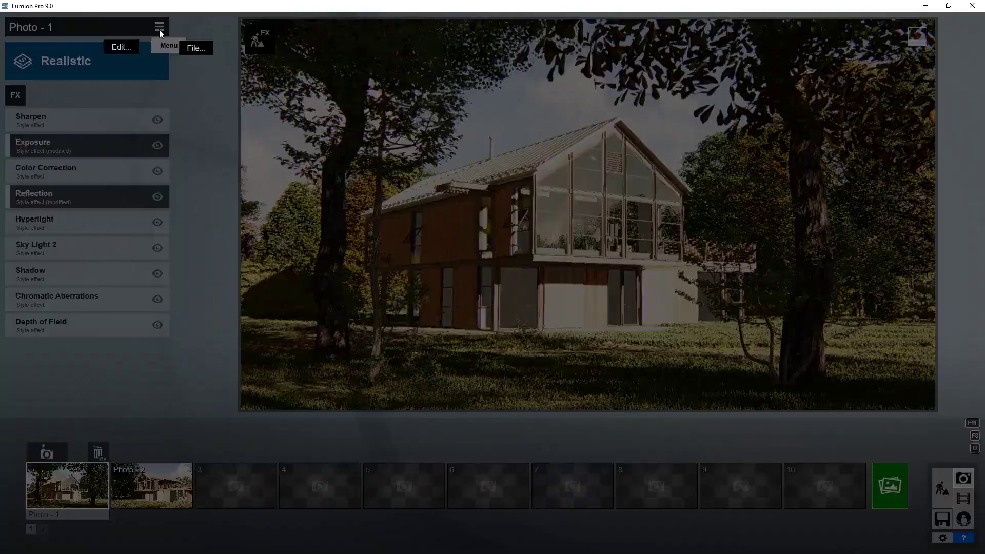
pyautogui.click(133, 40)
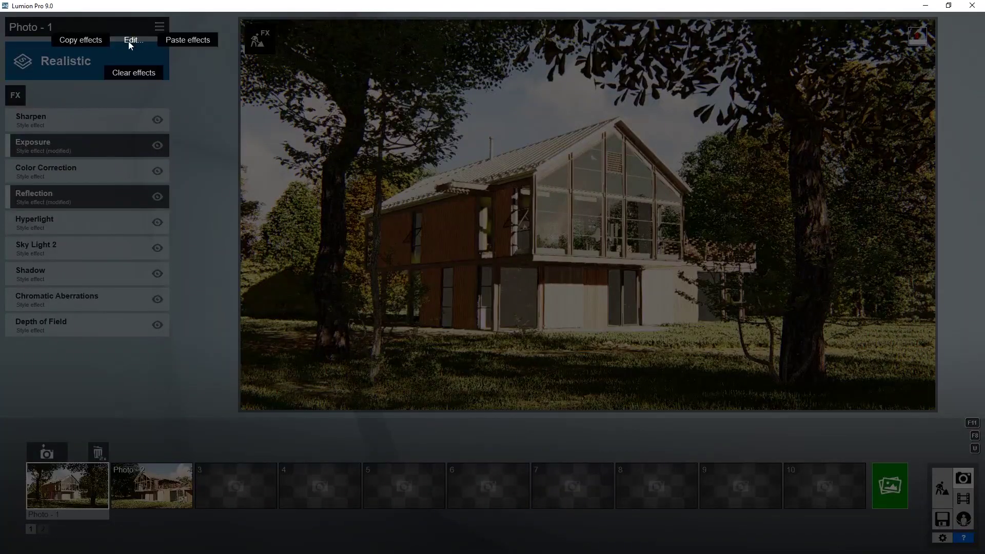
pyautogui.click(186, 41)
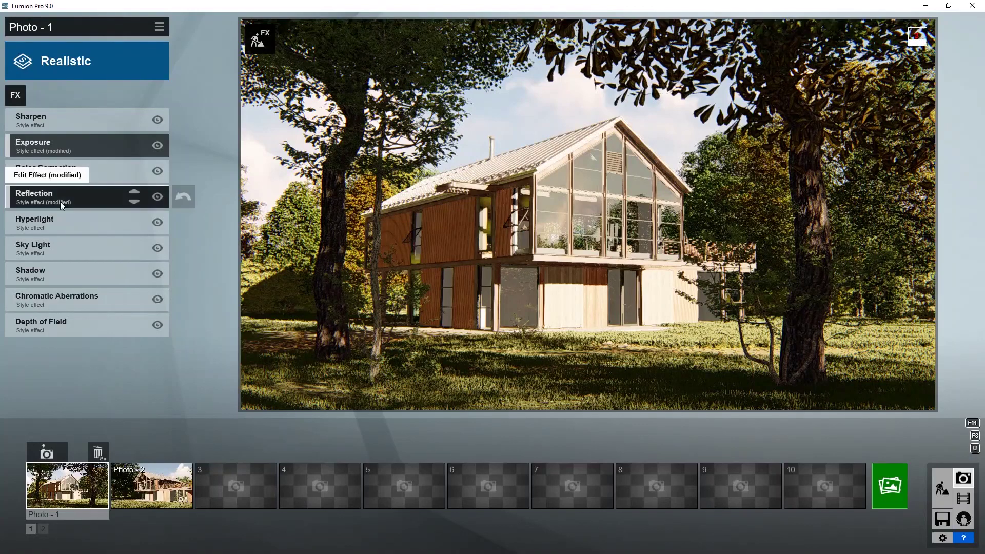
pyautogui.click(60, 201)
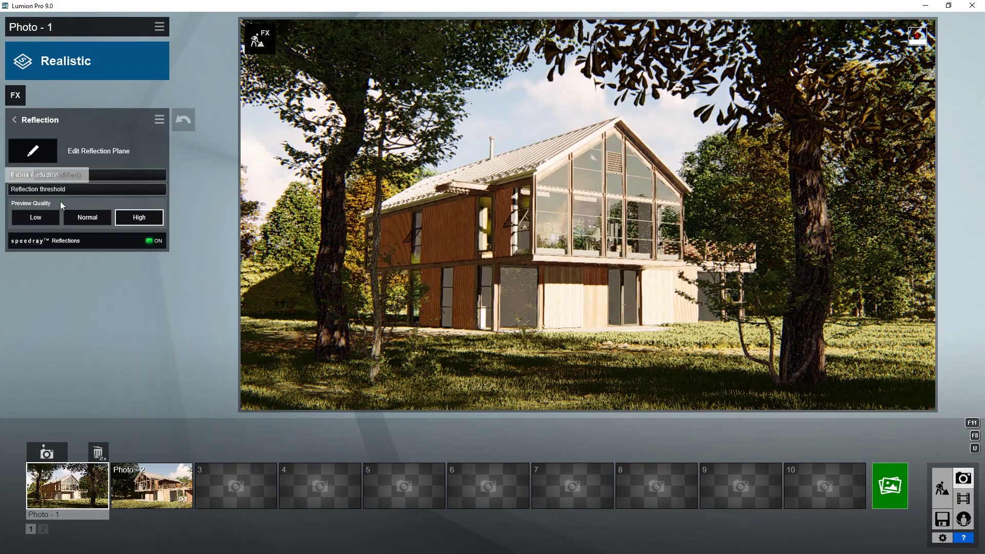
pyautogui.click(40, 157)
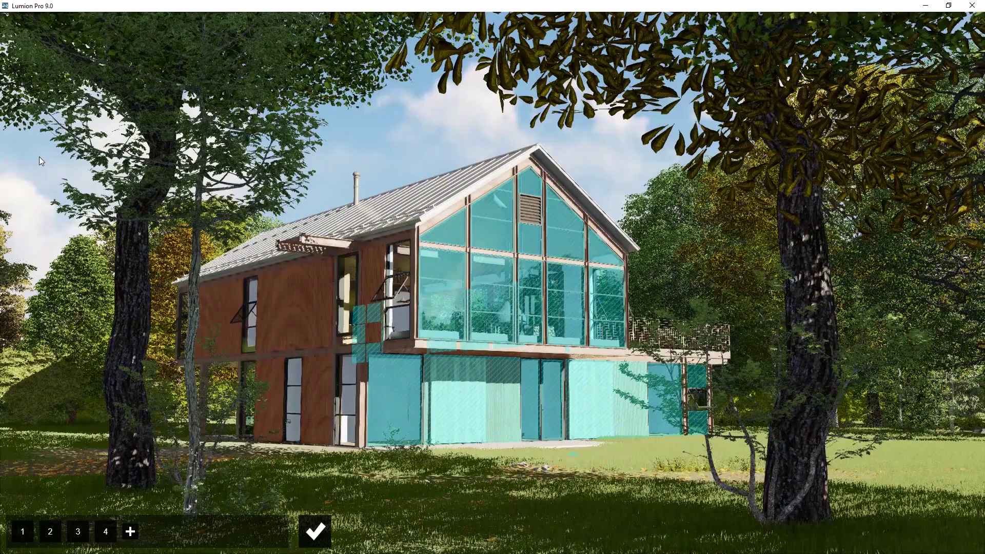
pyautogui.click(316, 531)
pyautogui.click(14, 117)
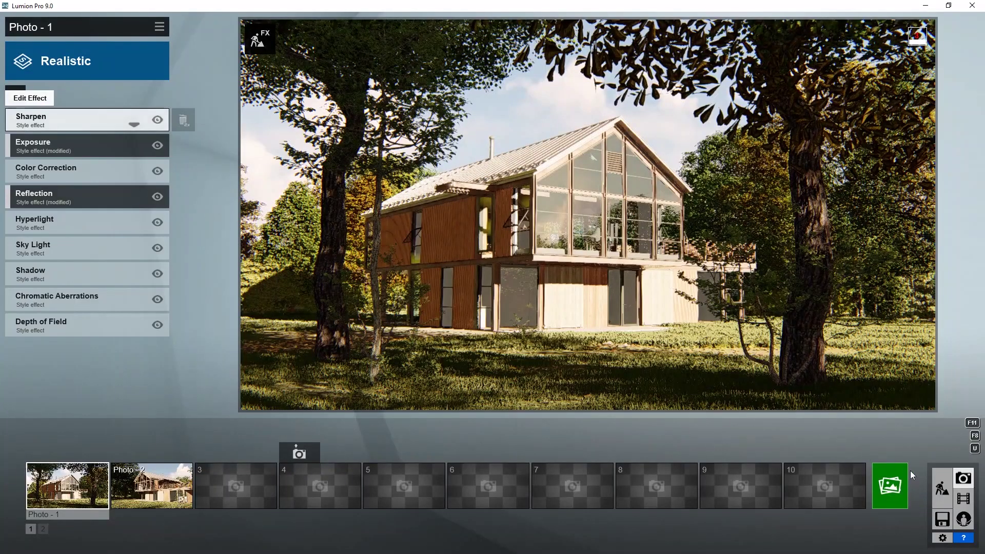
# Step: In Build mode, fly the camera up through the treetops and orbit the house
pyautogui.click(943, 490)
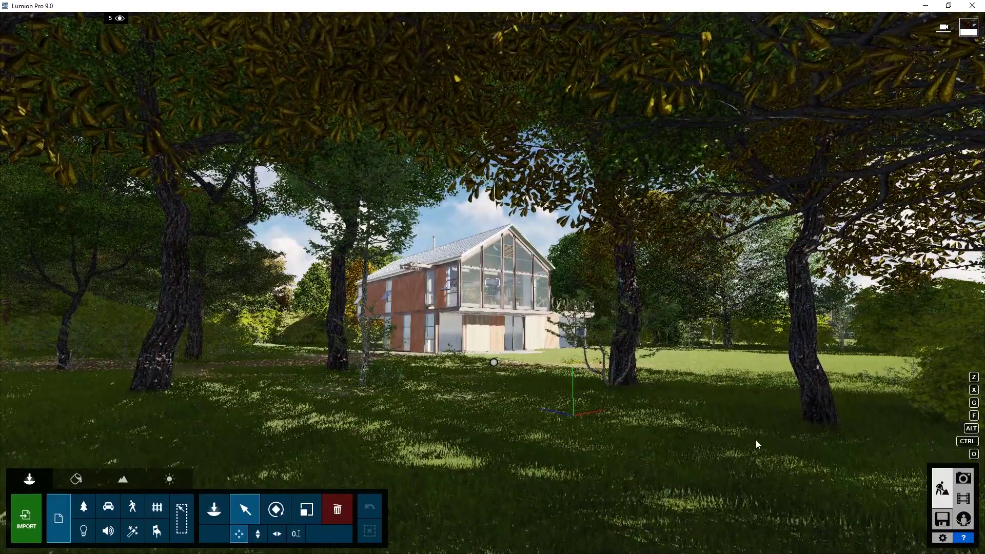
pyautogui.moveTo(704, 439); pyautogui.dragTo(694, 431, button='right')
pyautogui.press('e')
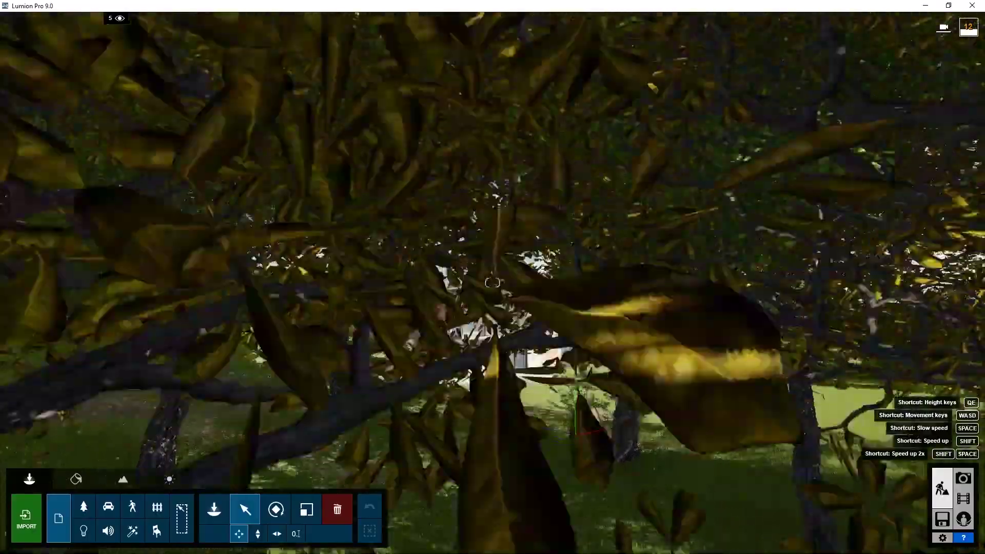
pyautogui.press('e')
pyautogui.press('e')
pyautogui.press('e')
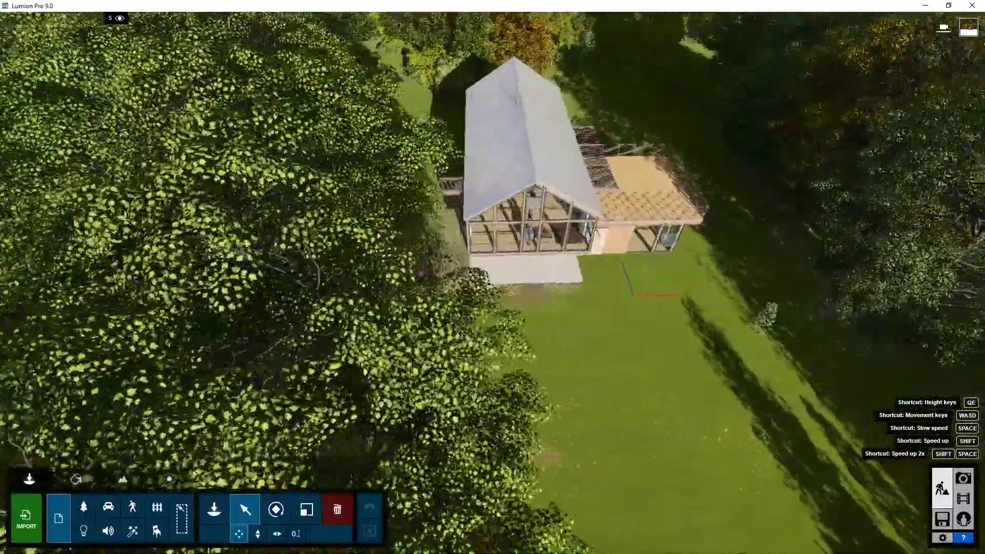
pyautogui.moveTo(493, 278); pyautogui.dragTo(540, 277, button='right')
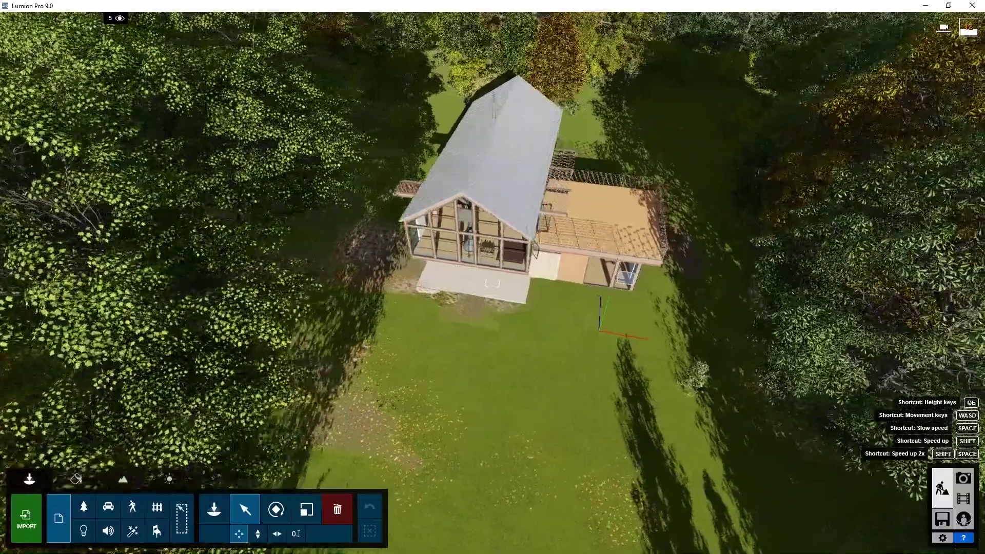
pyautogui.moveTo(462, 277); pyautogui.dragTo(539, 277, button='right')
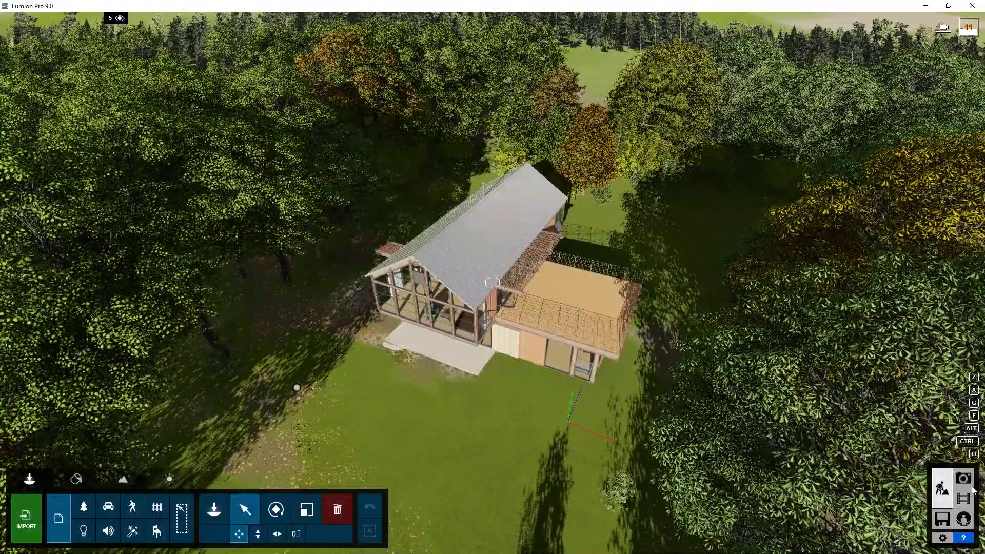
# Step: Cycle through saved views 1, 2 and 3, ending on the aerial view, then open Render Photos
pyautogui.click(964, 479)
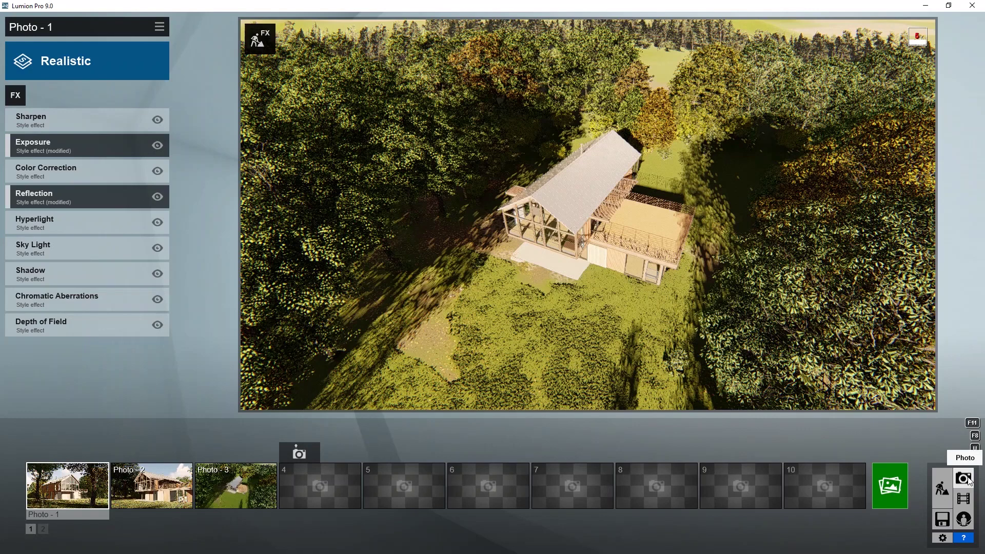
pyautogui.click(942, 488)
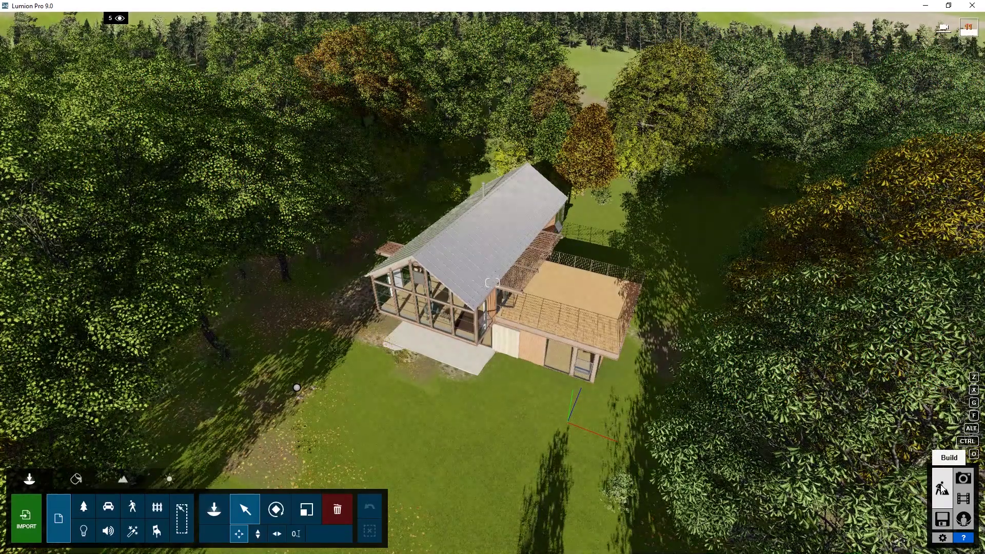
pyautogui.hotkey('ctrl', '1')
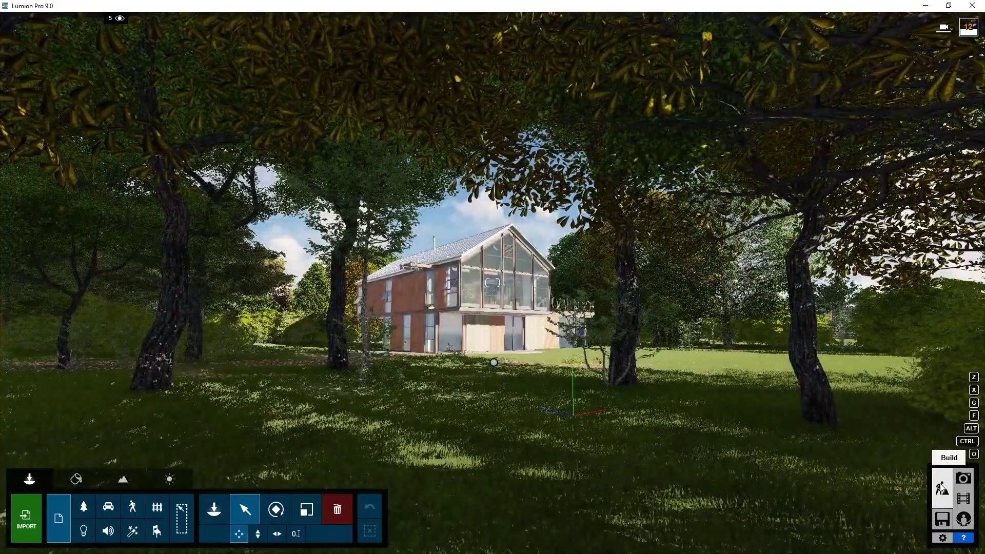
pyautogui.hotkey('ctrl', '2')
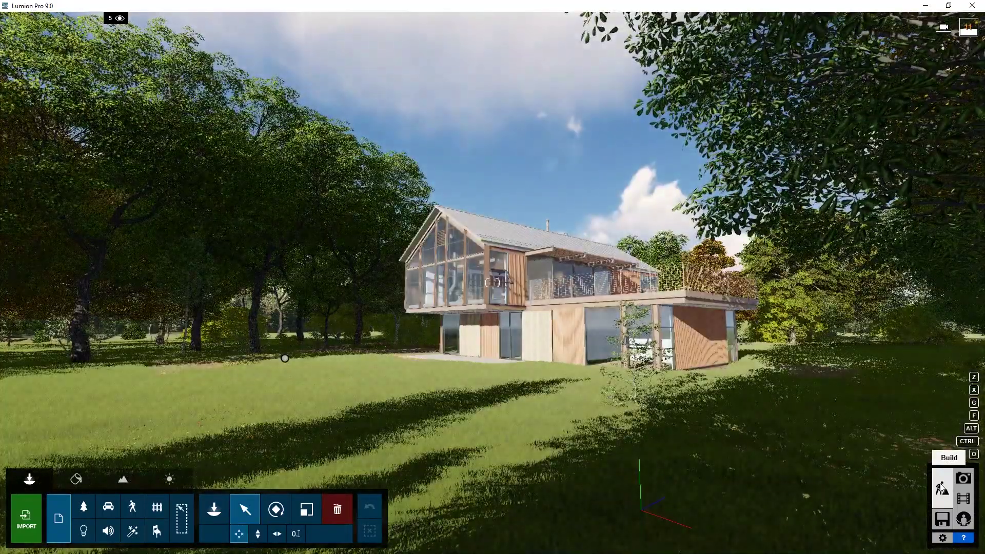
pyautogui.hotkey('ctrl', '3')
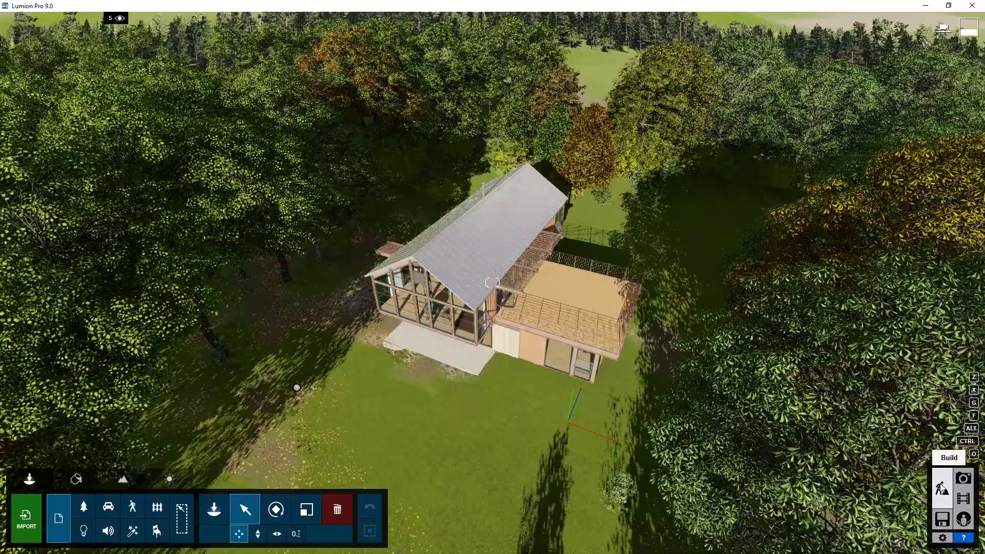
pyautogui.click(964, 480)
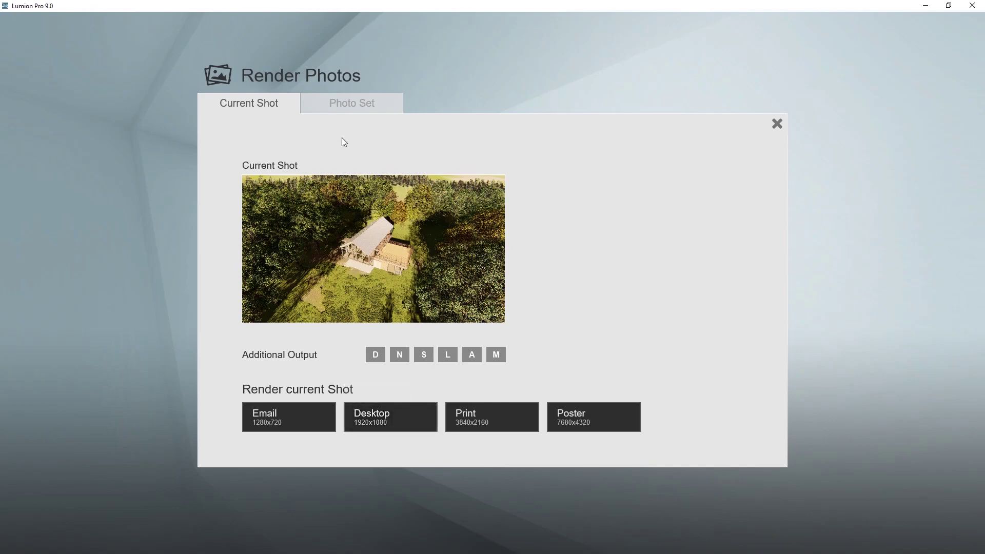
# Step: Toggle export of Photos 1–3 in Photo Set, then return to Current Shot
pyautogui.click(341, 108)
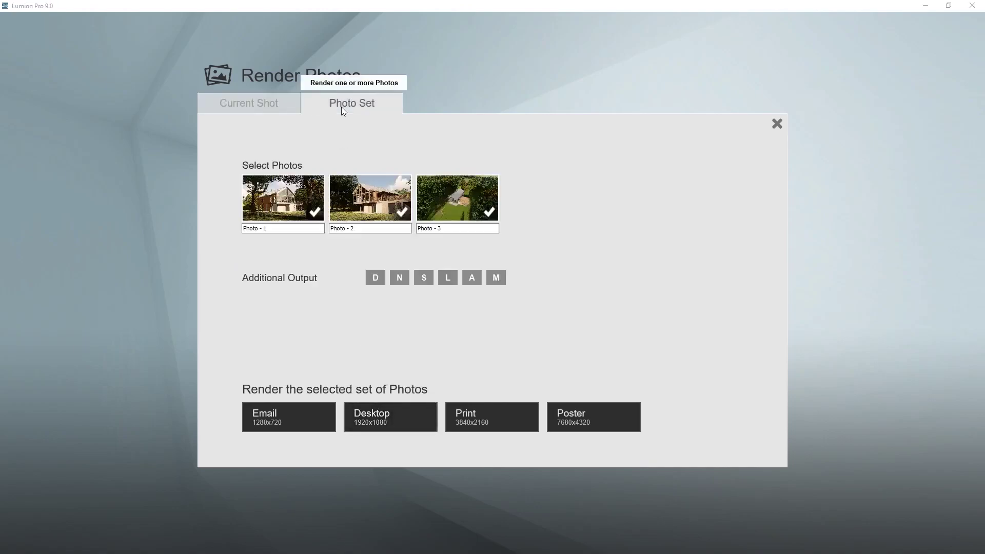
pyautogui.click(297, 189)
pyautogui.click(352, 196)
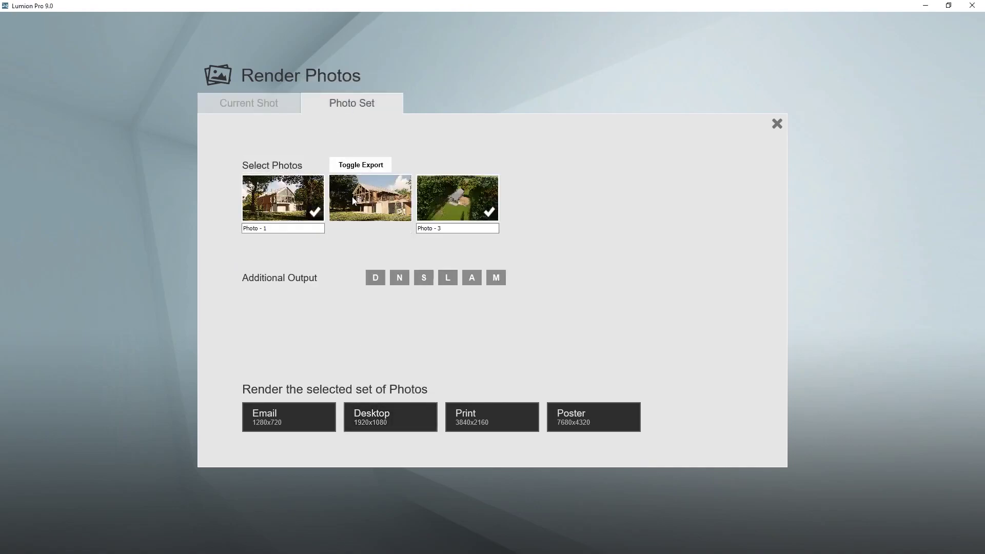
pyautogui.click(449, 196)
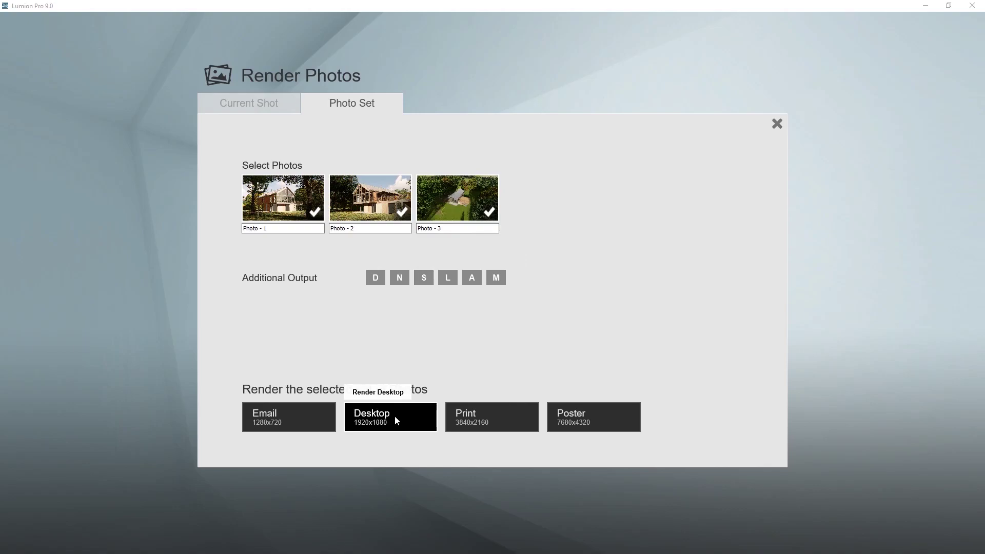
pyautogui.click(272, 102)
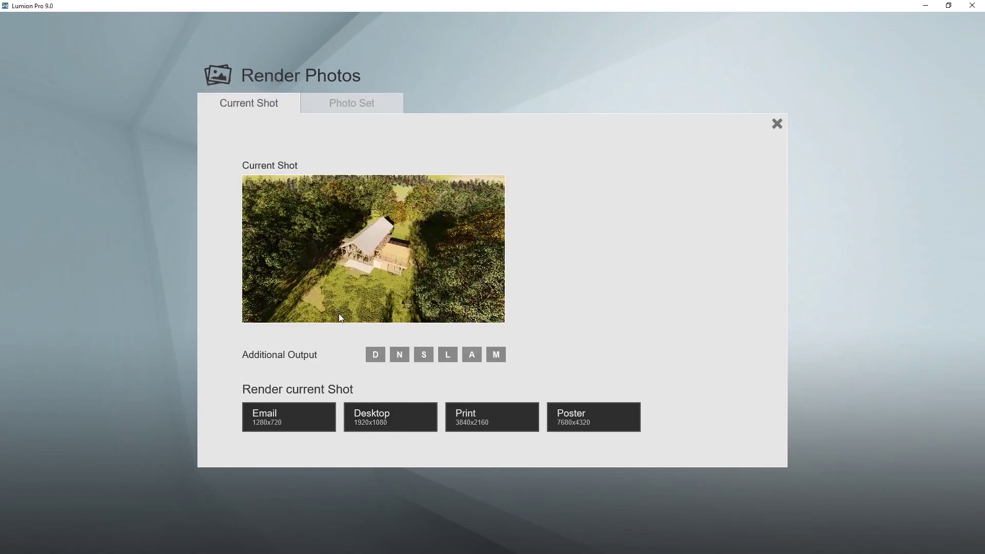
# Step: Enable depth, normal, specular, lighting, sky alpha and material ID map outputs
pyautogui.click(375, 354)
pyautogui.click(399, 356)
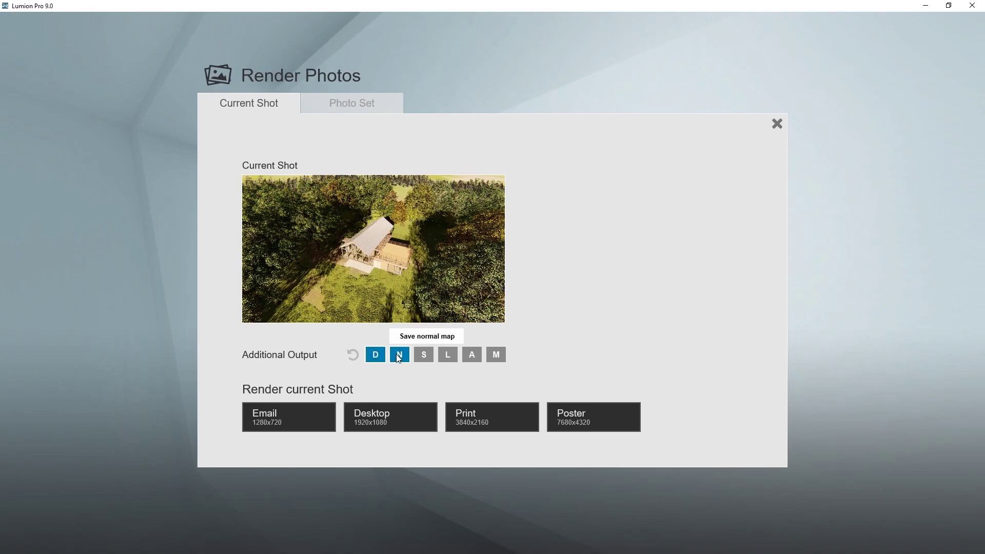
pyautogui.click(423, 354)
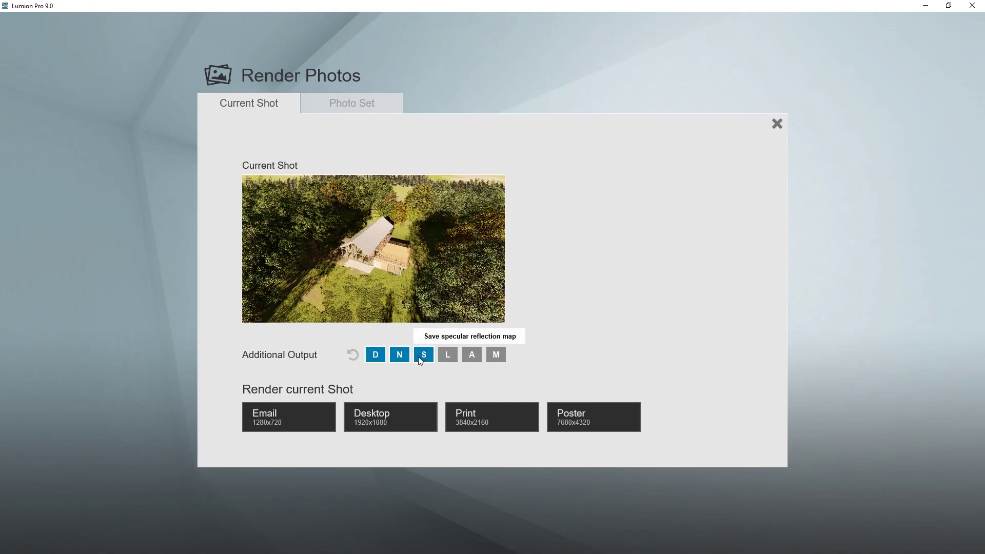
pyautogui.click(449, 357)
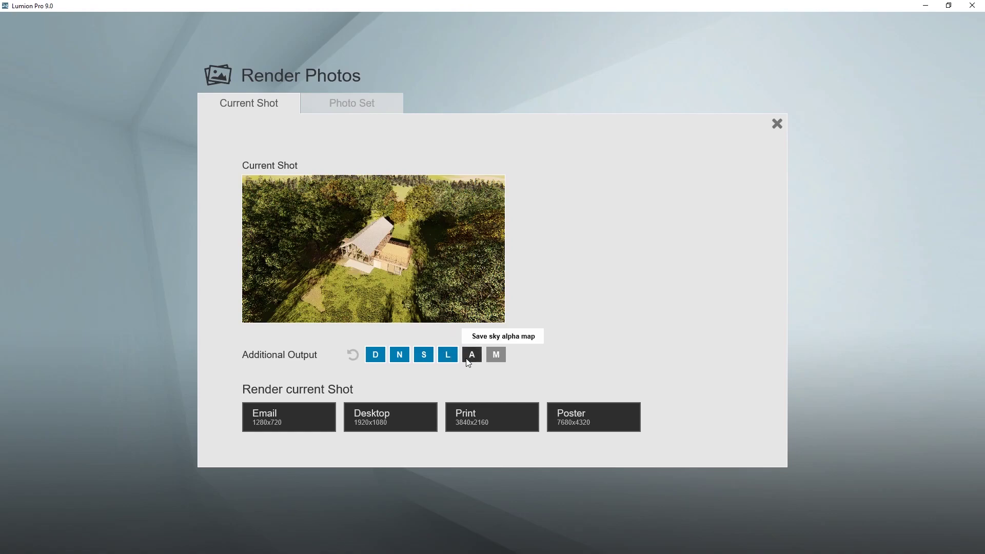
pyautogui.click(471, 354)
pyautogui.click(497, 355)
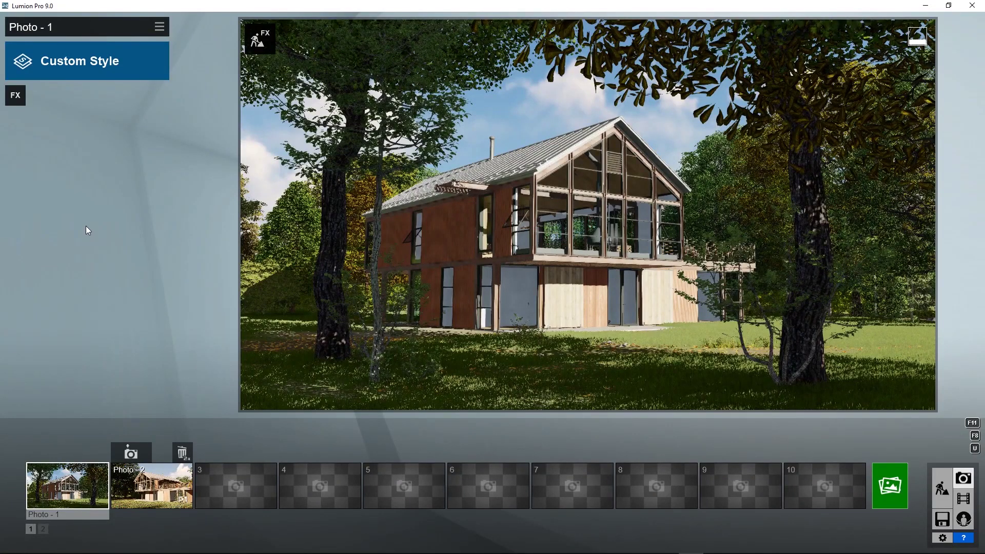
# Step: Glance at the style presets, then browse each effect catalogue category
pyautogui.click(94, 72)
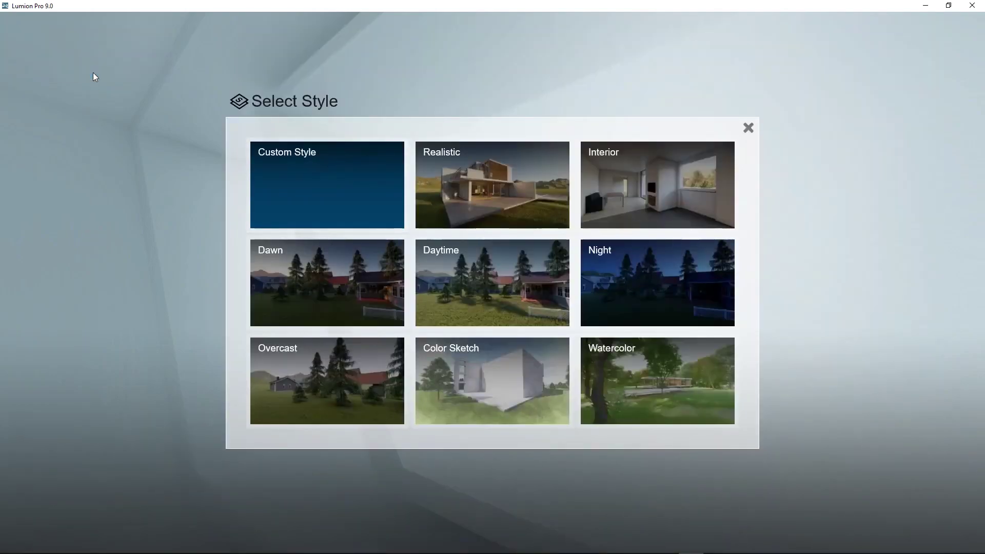
pyautogui.click(748, 128)
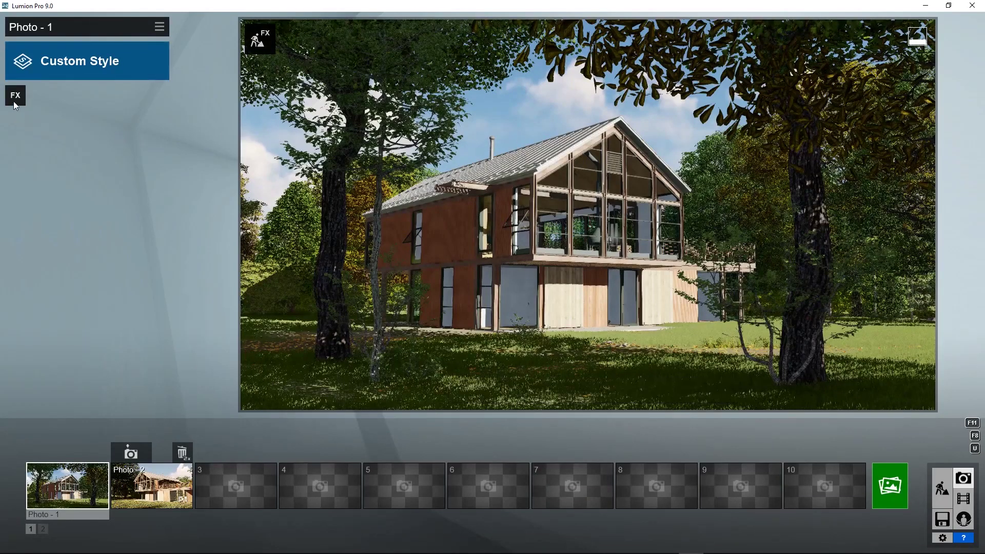
pyautogui.click(16, 97)
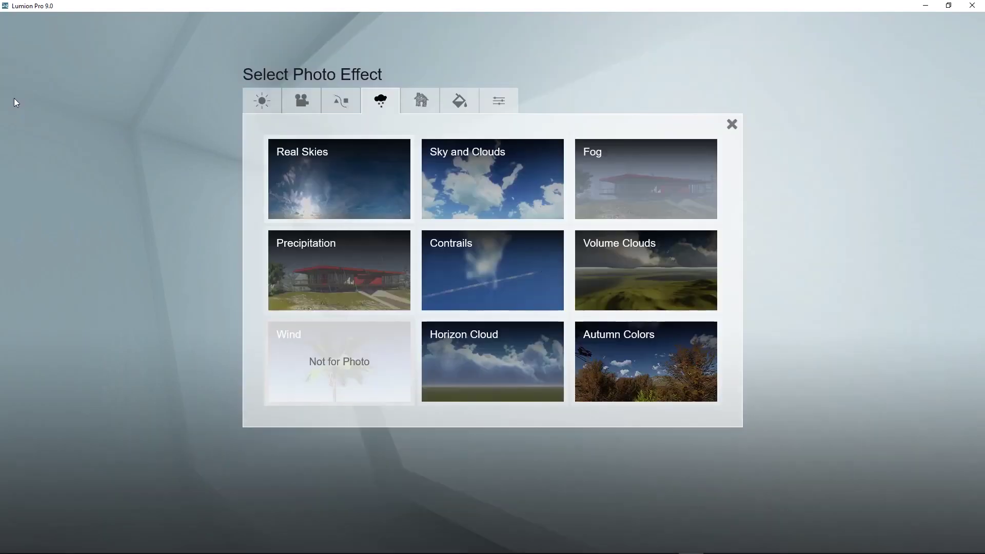
pyautogui.click(262, 101)
pyautogui.click(290, 101)
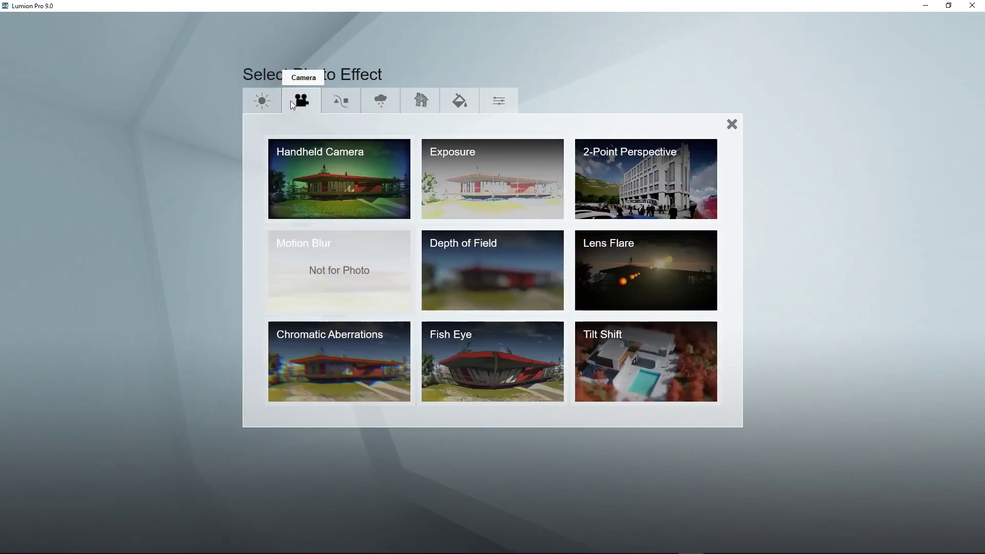
pyautogui.click(334, 99)
pyautogui.click(370, 100)
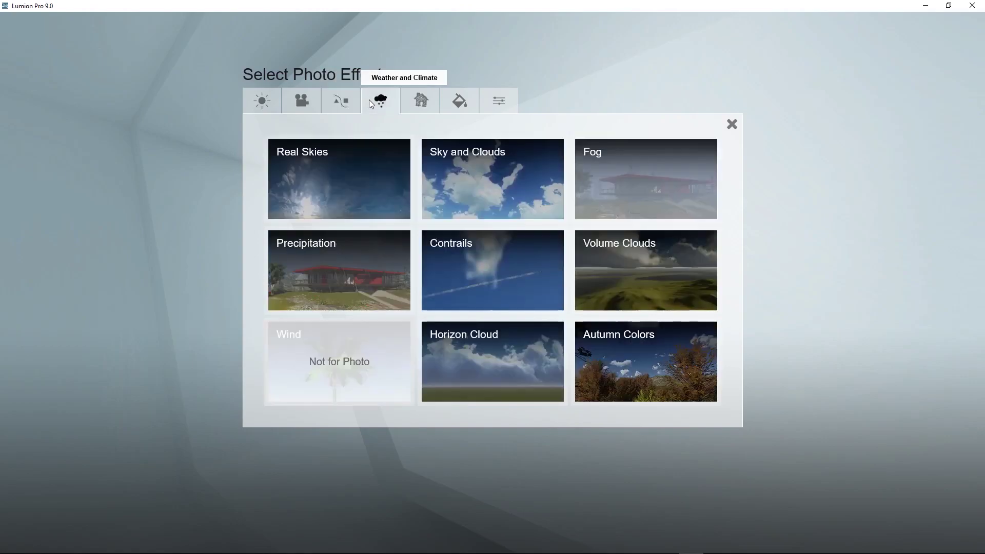
pyautogui.click(420, 101)
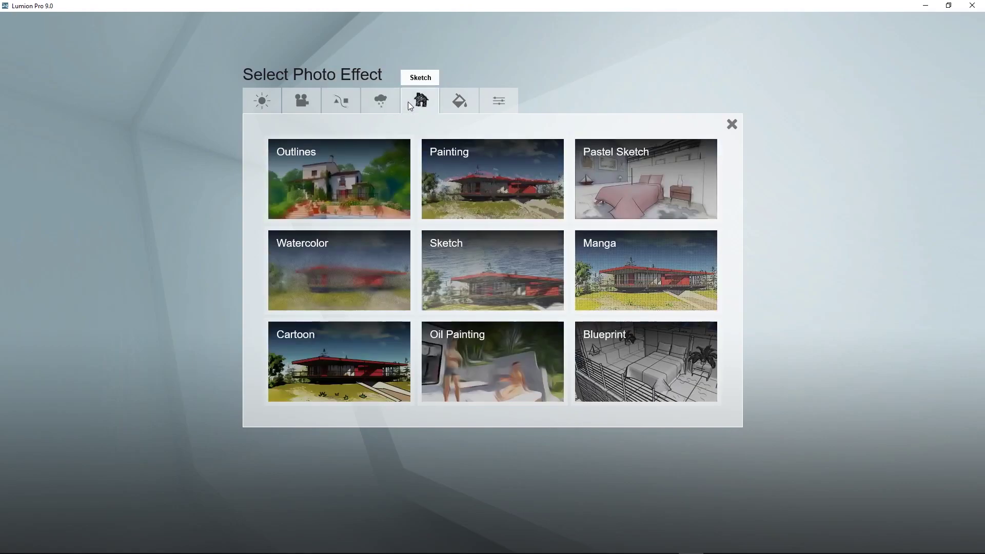
pyautogui.click(459, 101)
pyautogui.click(497, 101)
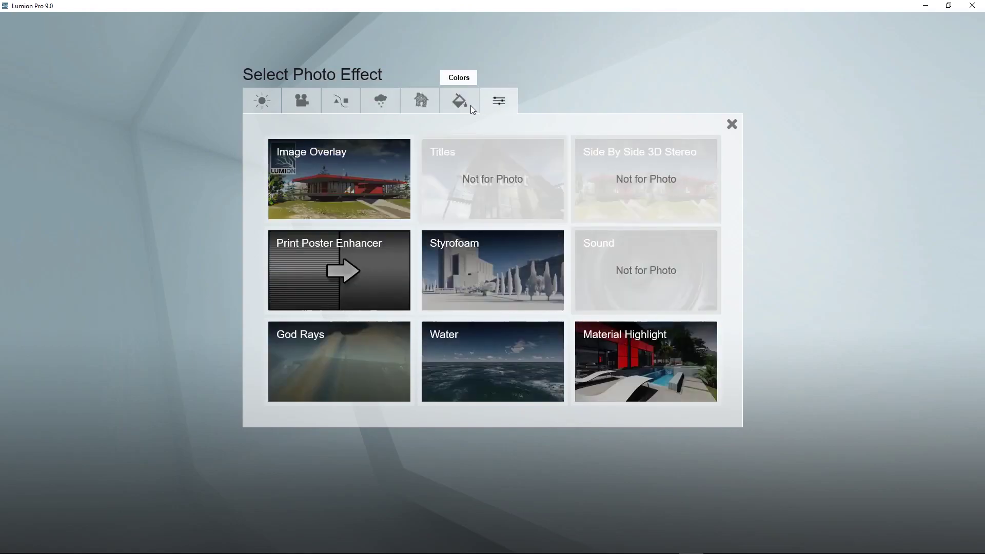
pyautogui.click(267, 105)
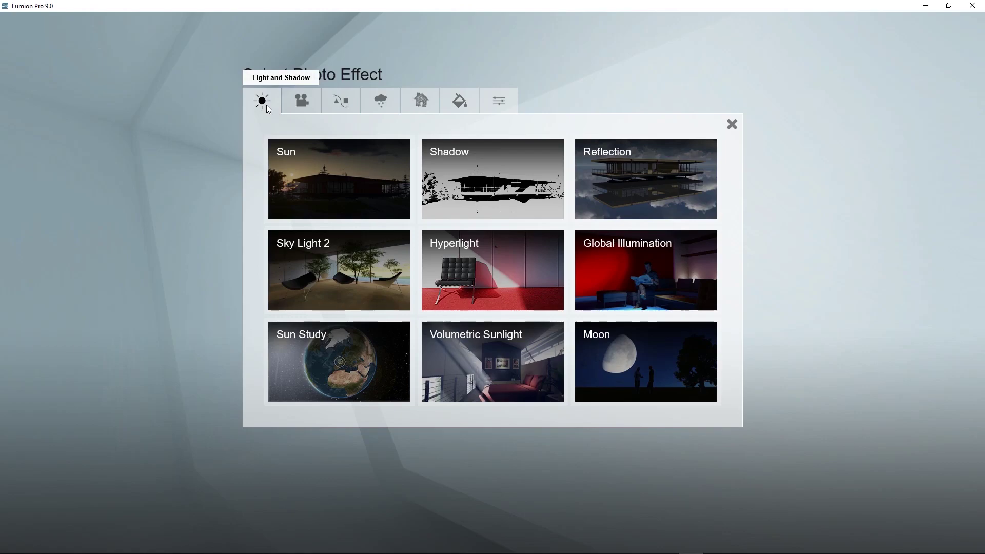
# Step: Add Real Skies from Weather and Climate and adjust heading, brightness and overall brightness
pyautogui.click(381, 105)
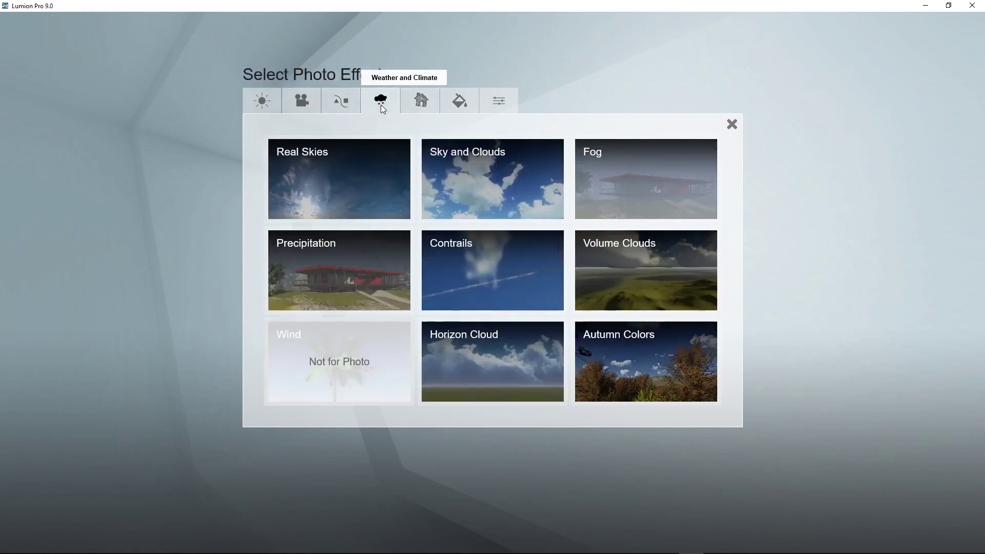
pyautogui.click(345, 166)
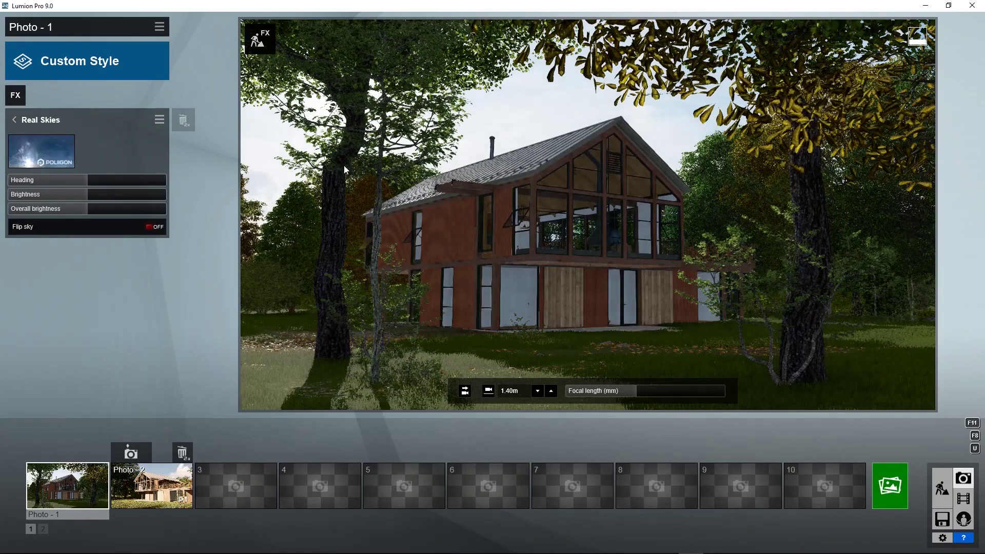
pyautogui.moveTo(88, 181)
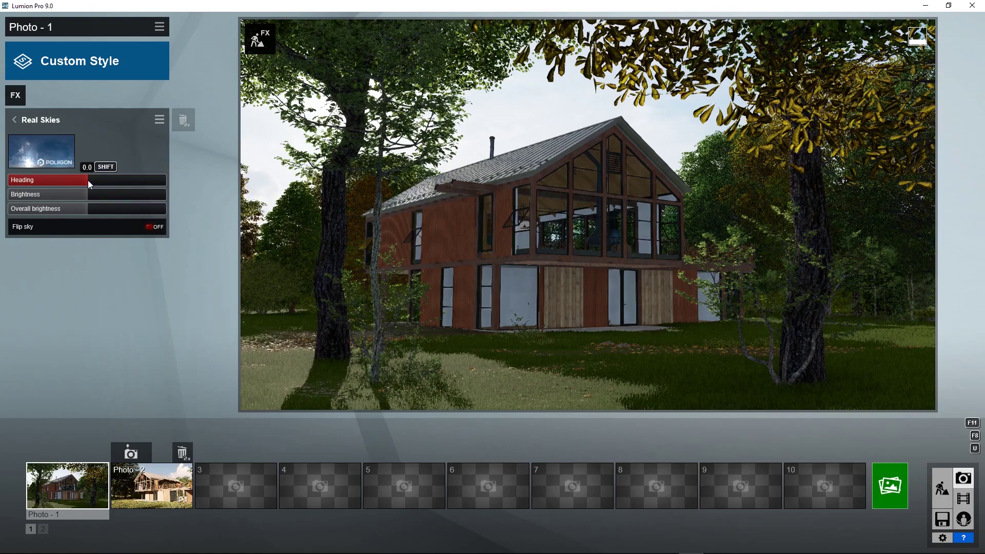
pyautogui.moveTo(89, 181); pyautogui.dragTo(60, 181)
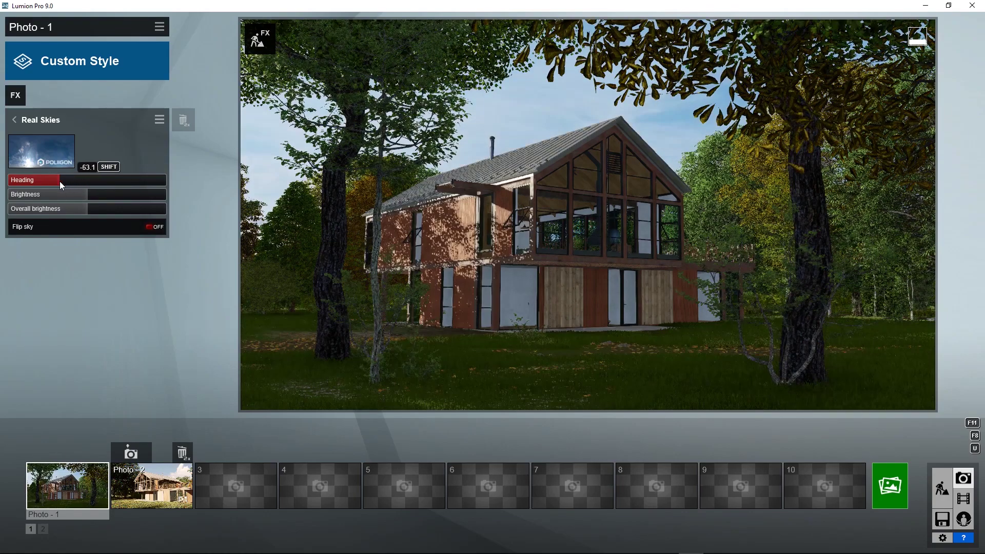
pyautogui.moveTo(59, 181); pyautogui.dragTo(135, 202)
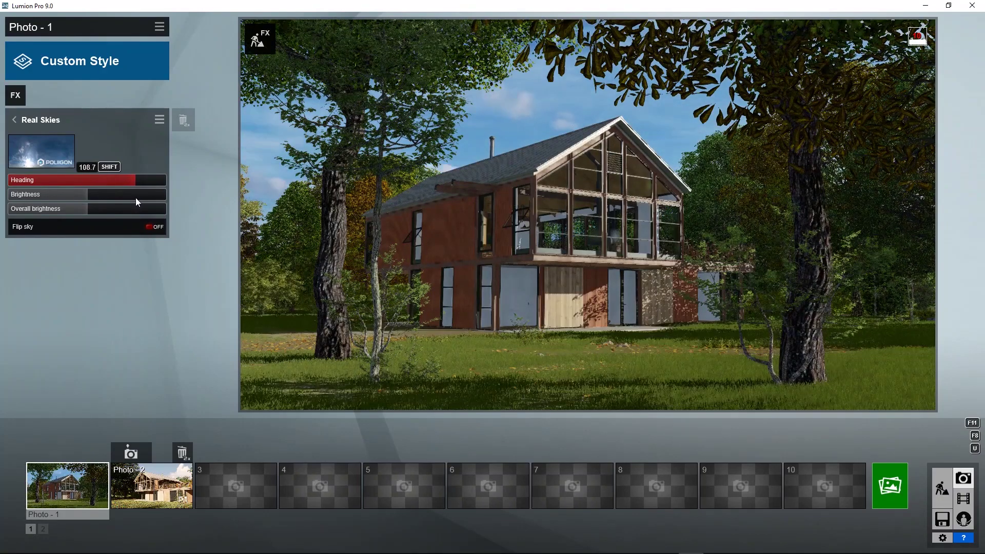
pyautogui.moveTo(91, 195)
pyautogui.mouseDown()
pyautogui.moveTo(160, 199)
pyautogui.moveTo(22, 203)
pyautogui.moveTo(120, 209)
pyautogui.mouseUp()
pyautogui.moveTo(54, 209); pyautogui.dragTo(92, 210)
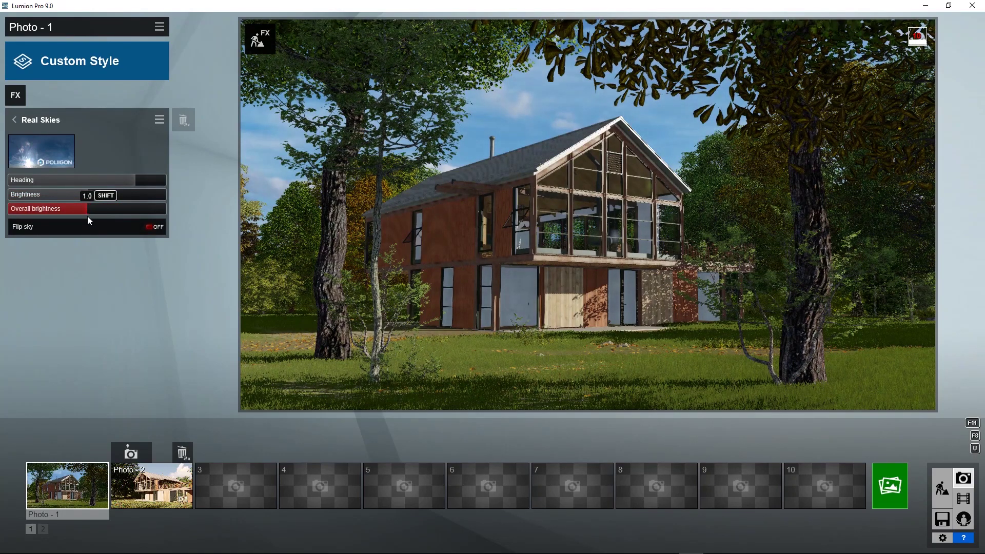
# Step: Apply a purple sky from the Real Skies Sunset tab and rotate its heading
pyautogui.click(47, 153)
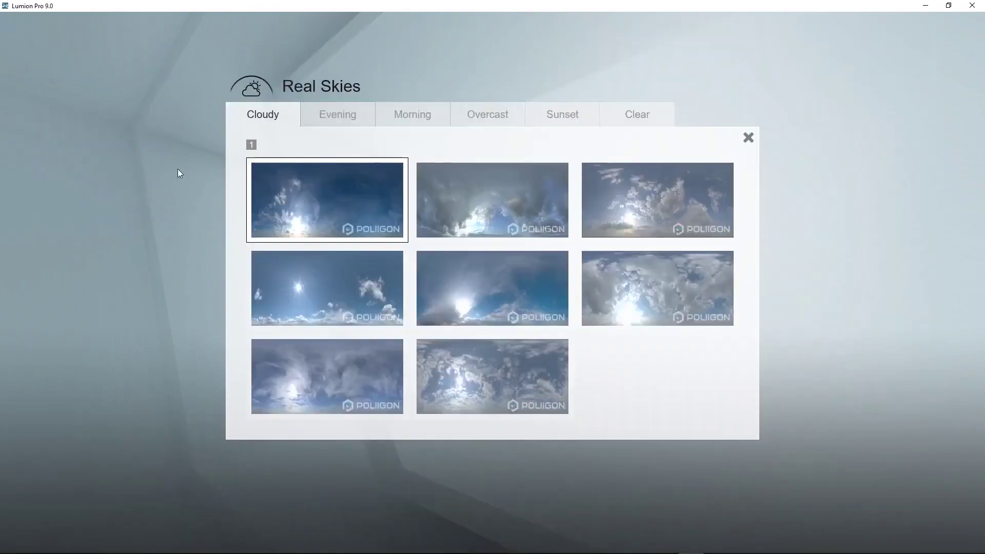
pyautogui.click(562, 114)
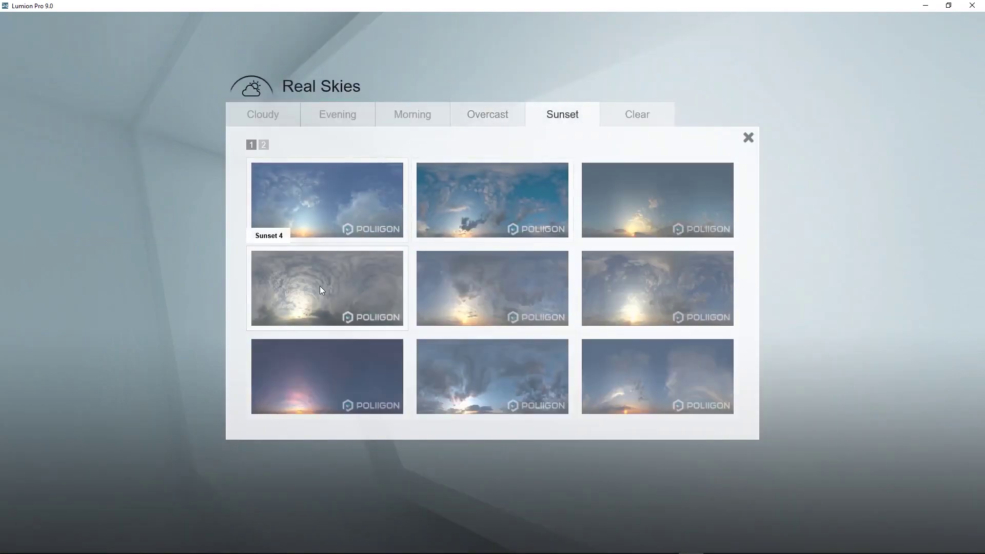
pyautogui.click(299, 361)
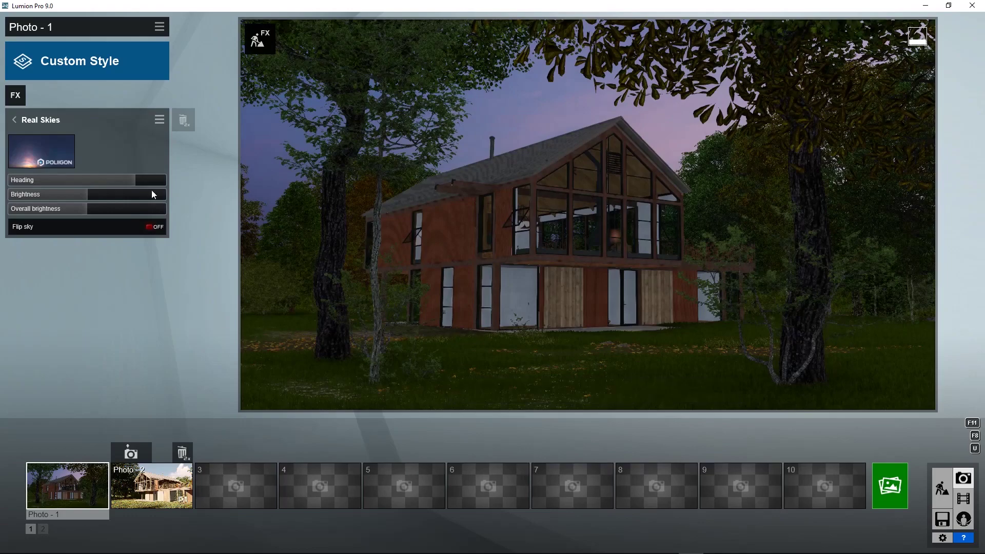
pyautogui.moveTo(139, 180); pyautogui.dragTo(99, 181)
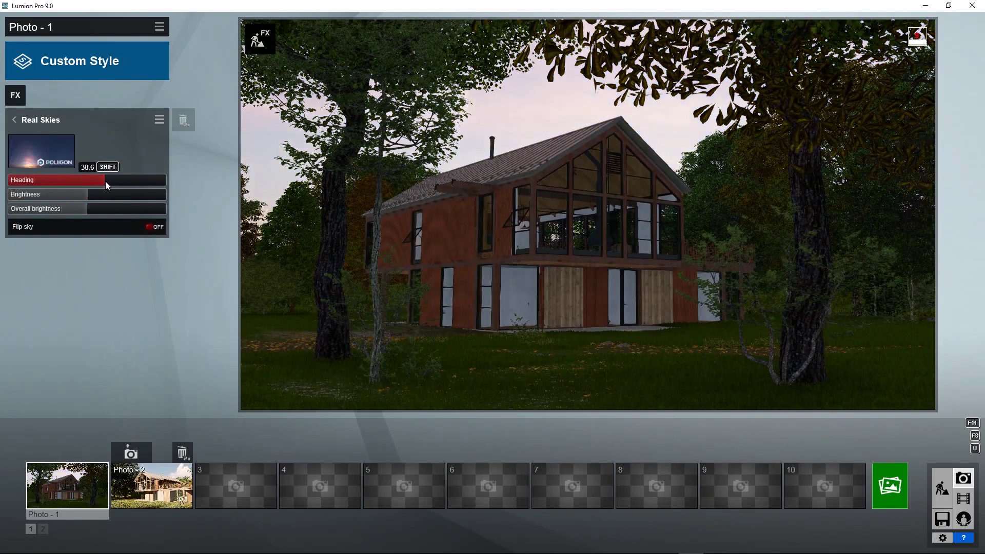
pyautogui.moveTo(106, 181); pyautogui.dragTo(138, 186)
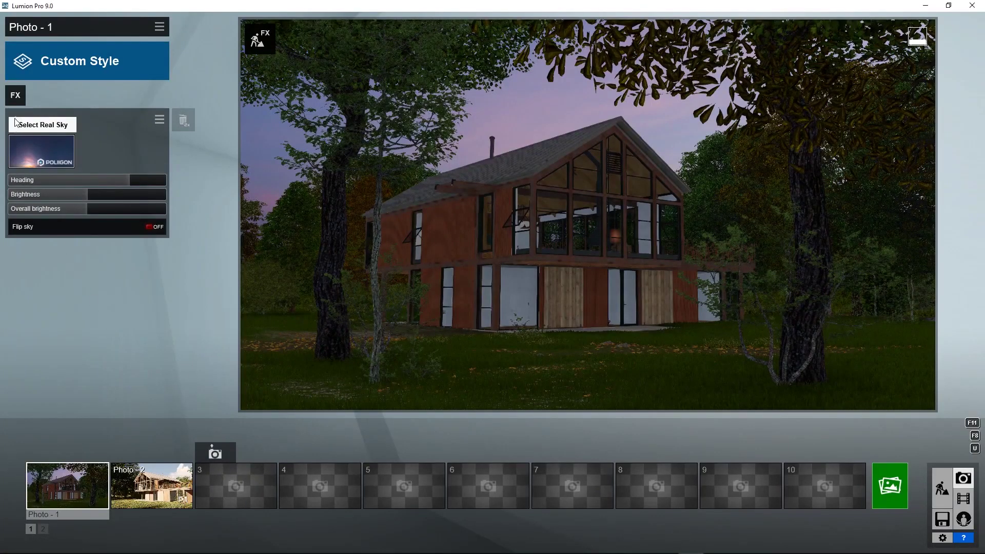
pyautogui.click(16, 120)
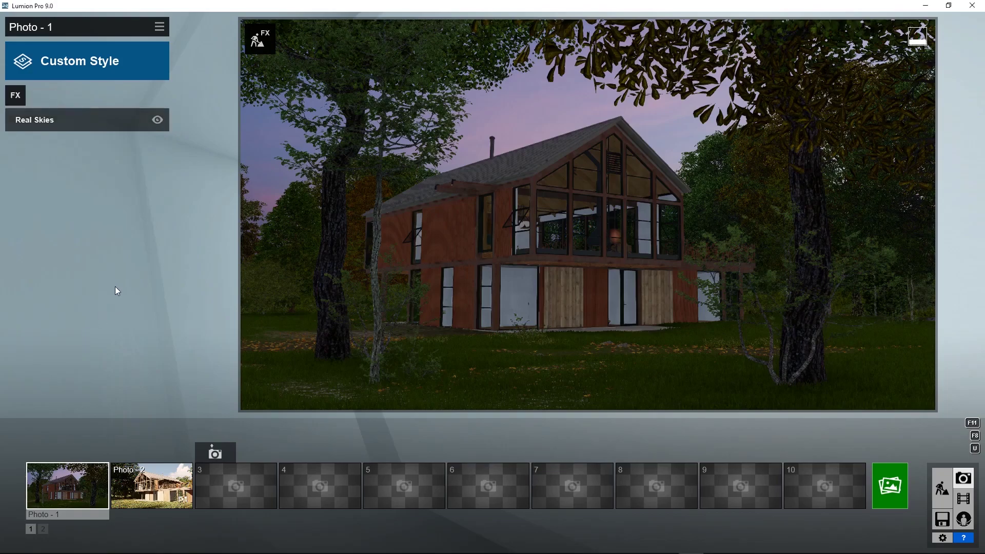
# Step: Apply the Realistic style, choose a cloudier sunset Real Skies sky, and rotate its heading
pyautogui.click(89, 61)
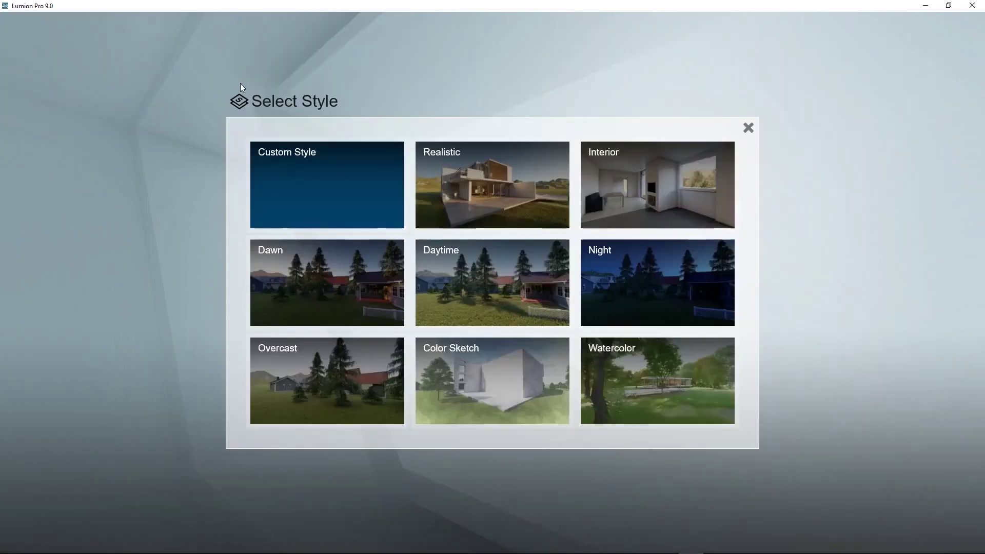
pyautogui.click(463, 179)
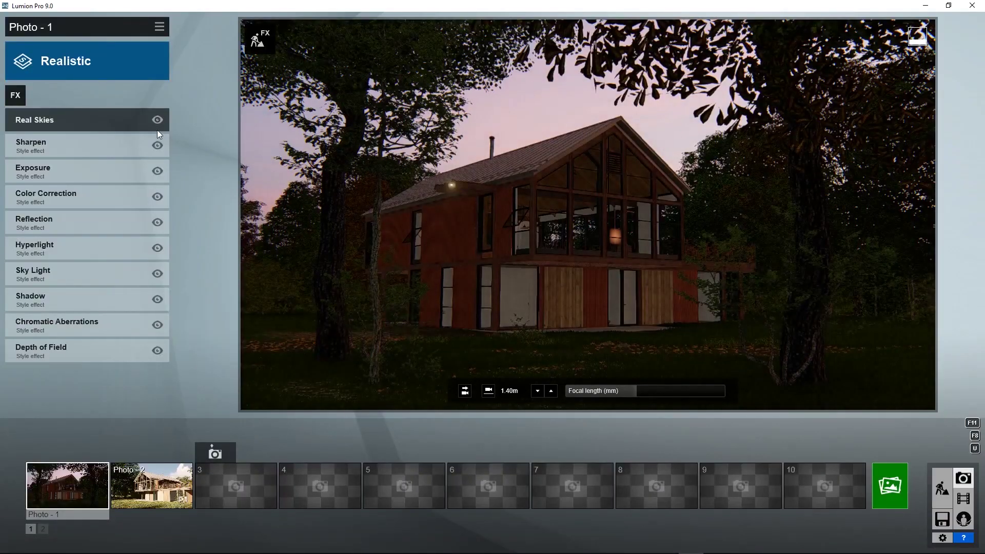
pyautogui.click(80, 120)
pyautogui.click(33, 150)
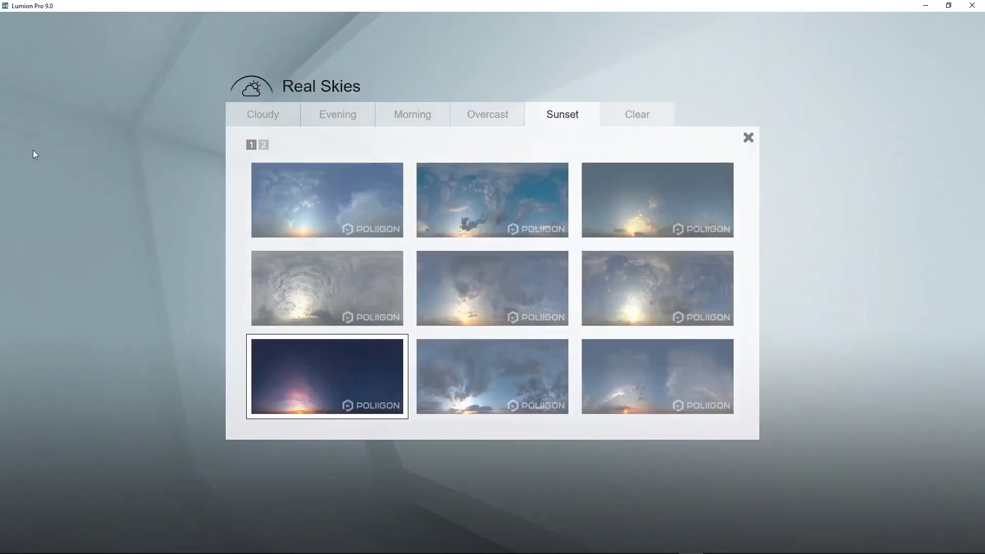
pyautogui.click(323, 296)
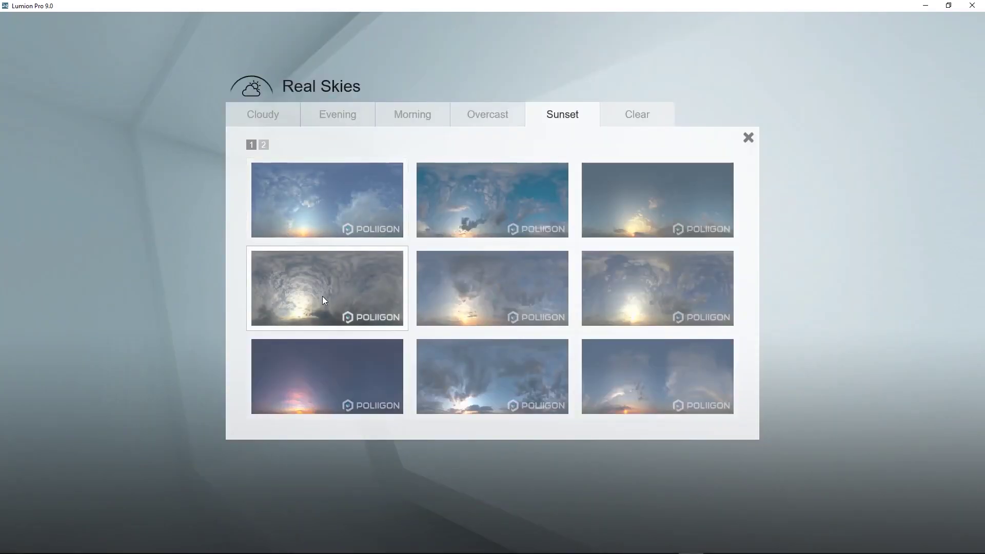
pyautogui.click(323, 297)
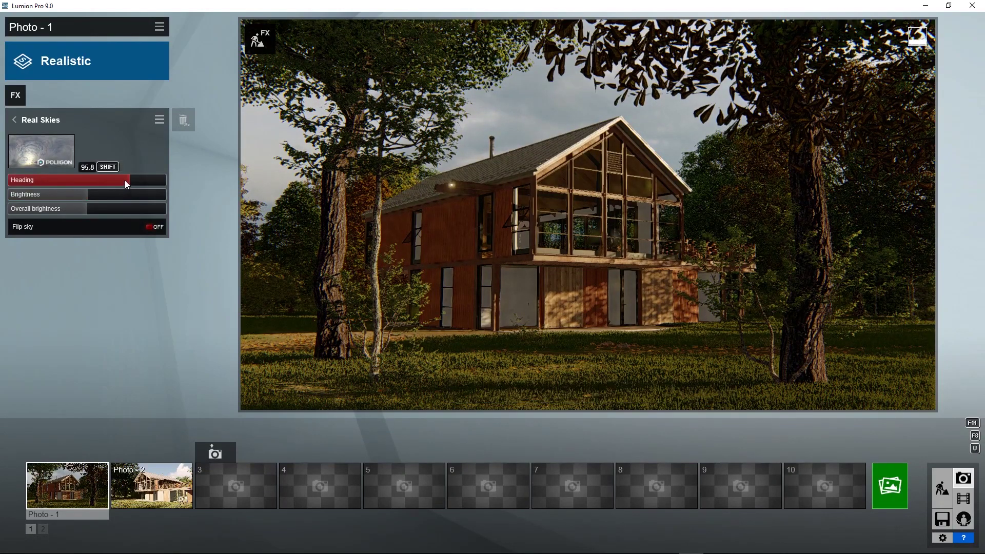
pyautogui.moveTo(124, 181)
pyautogui.keyDown('shift'); pyautogui.mouseDown()
pyautogui.moveTo(74, 180)
pyautogui.moveTo(154, 231)
pyautogui.mouseUp(); pyautogui.keyUp('shift')
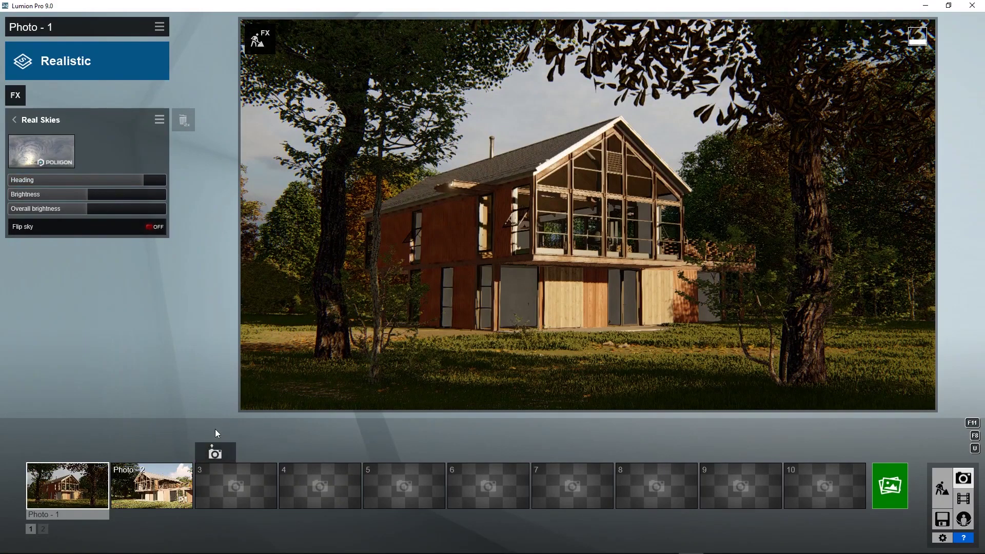
# Step: Leave photo mode and move the build-view camera closer to the house
pyautogui.click(940, 480)
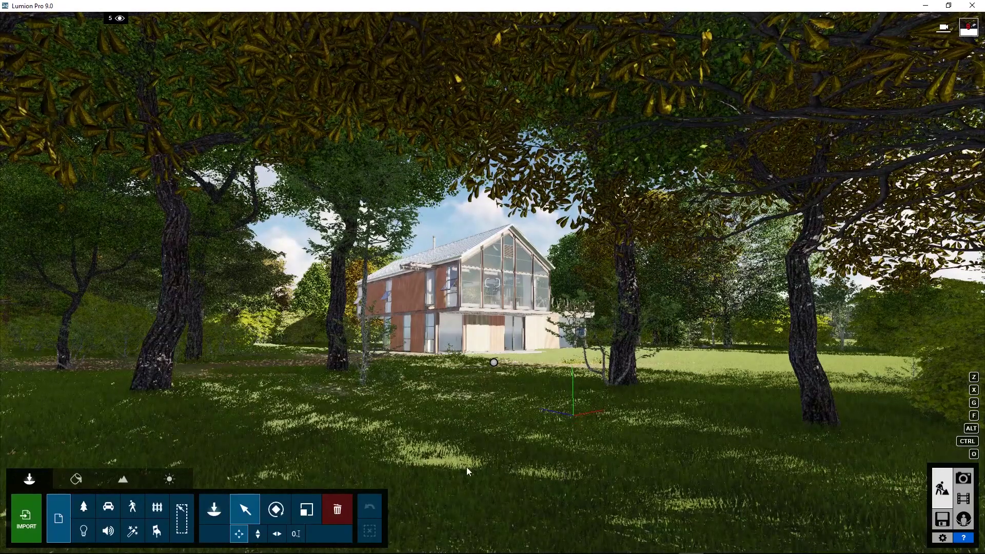
pyautogui.click(165, 481)
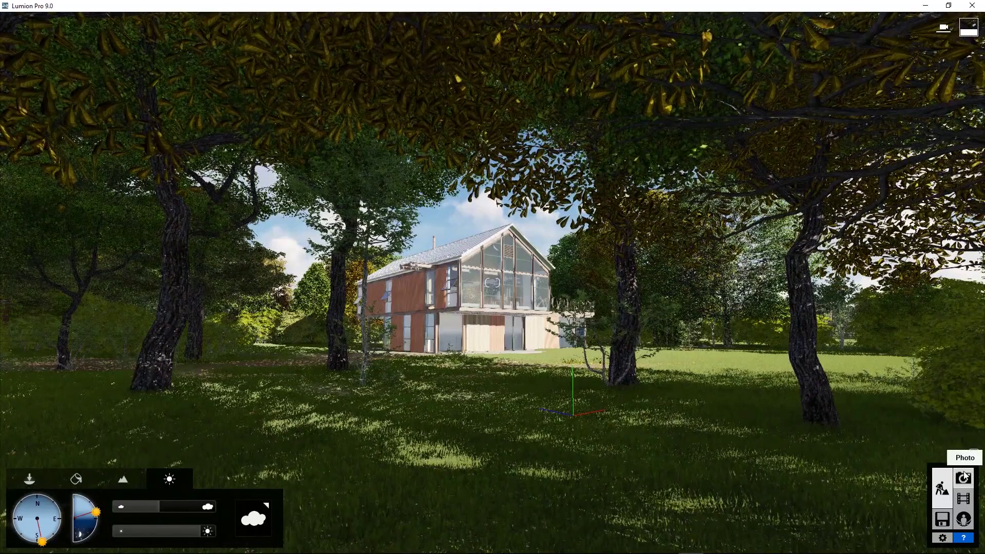
pyautogui.click(963, 499)
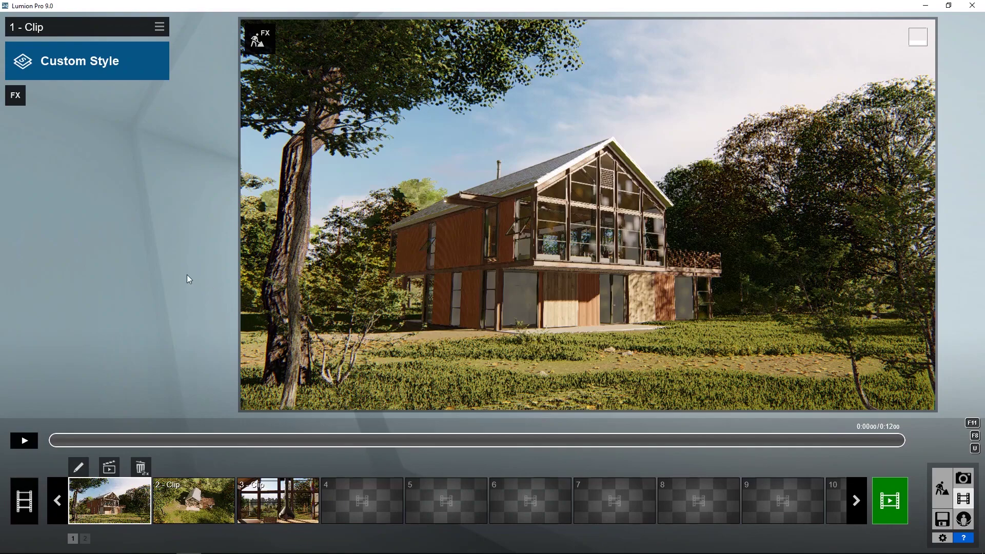
pyautogui.click(262, 43)
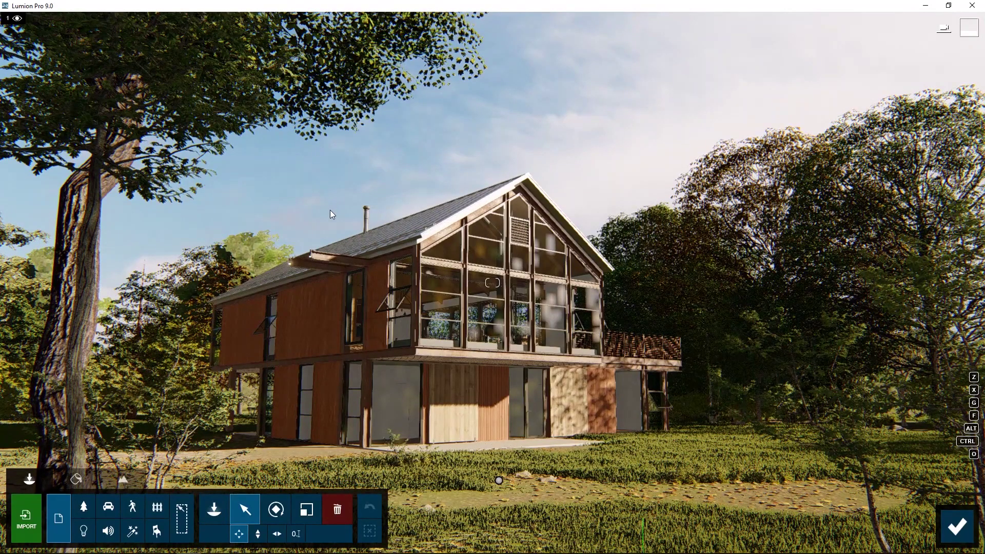
pyautogui.moveTo(333, 211); pyautogui.dragTo(493, 283, button='right')
pyautogui.press('w')
# Step: Place two Acacia3 RT trees from the Nature library in the meadow
pyautogui.click(84, 508)
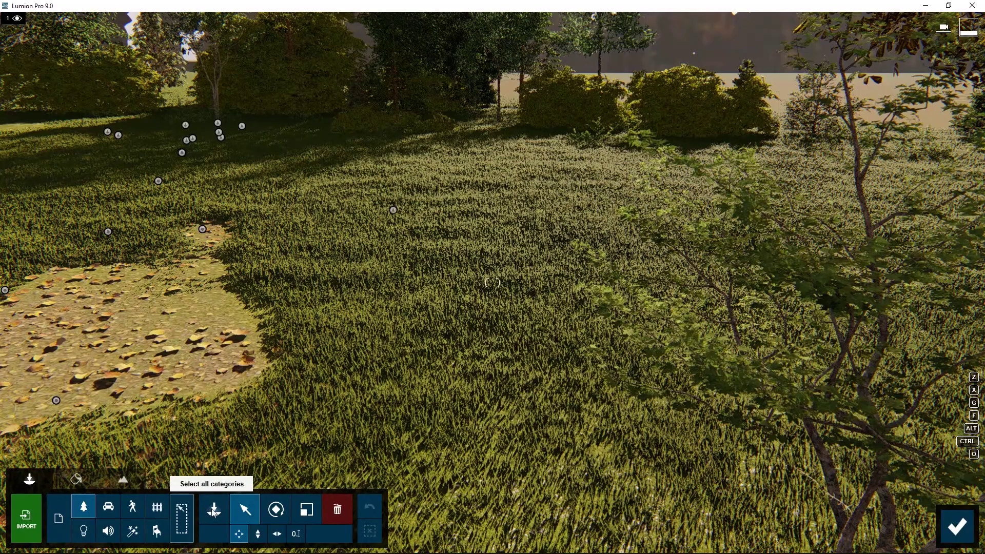
pyautogui.click(215, 510)
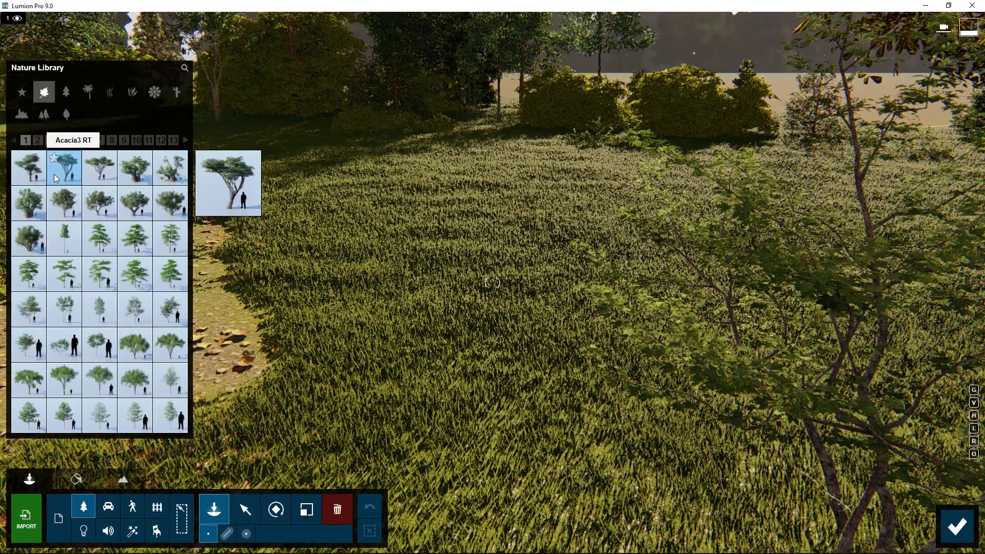
pyautogui.click(63, 167)
pyautogui.click(478, 170)
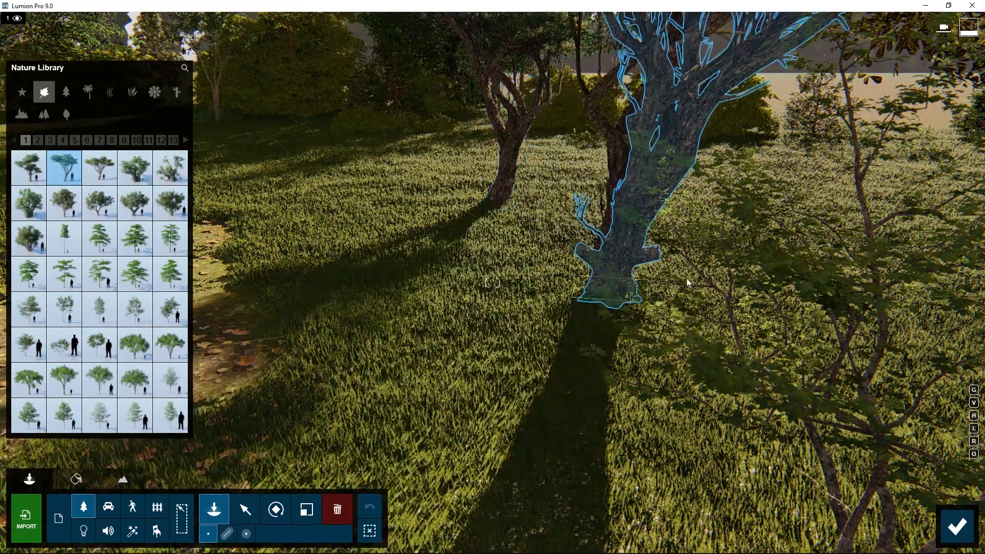
pyautogui.click(628, 300)
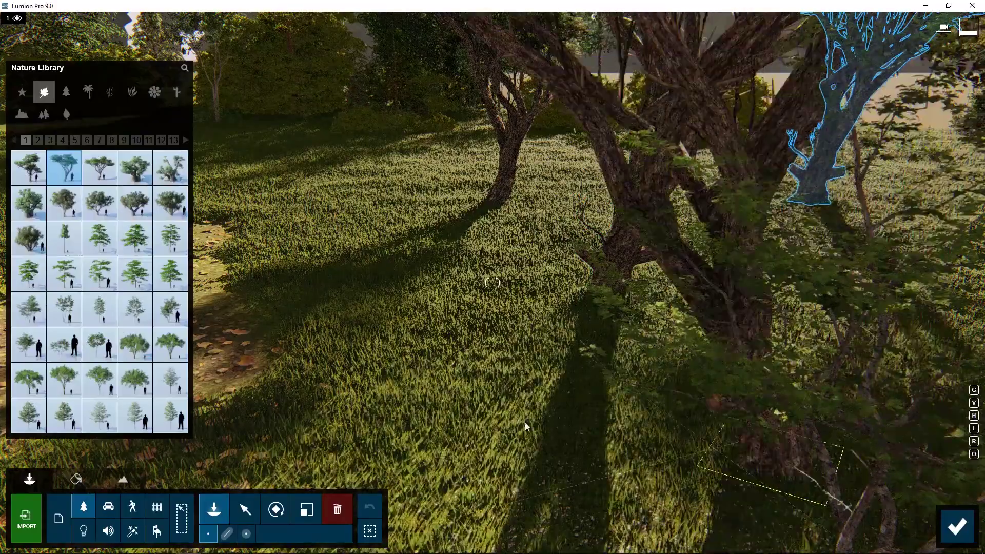
pyautogui.moveTo(508, 438); pyautogui.dragTo(308, 308, button='right')
pyautogui.click(246, 509)
pyautogui.moveTo(493, 308); pyautogui.dragTo(493, 193, button='right')
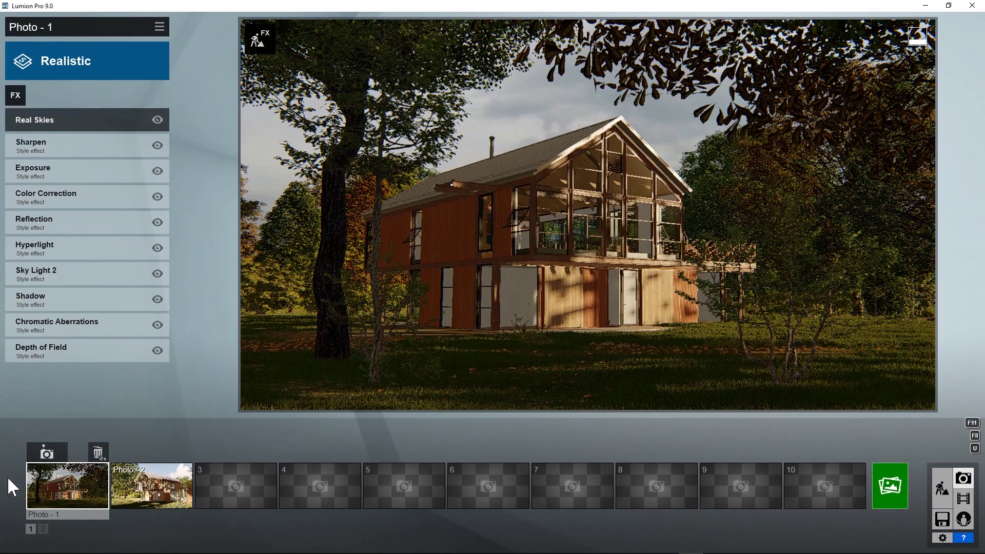
# Step: Rename Photo 1 to 'Project X - 1' and store the aerial view as photo 11 in Photo Set 2
pyautogui.click(32, 514)
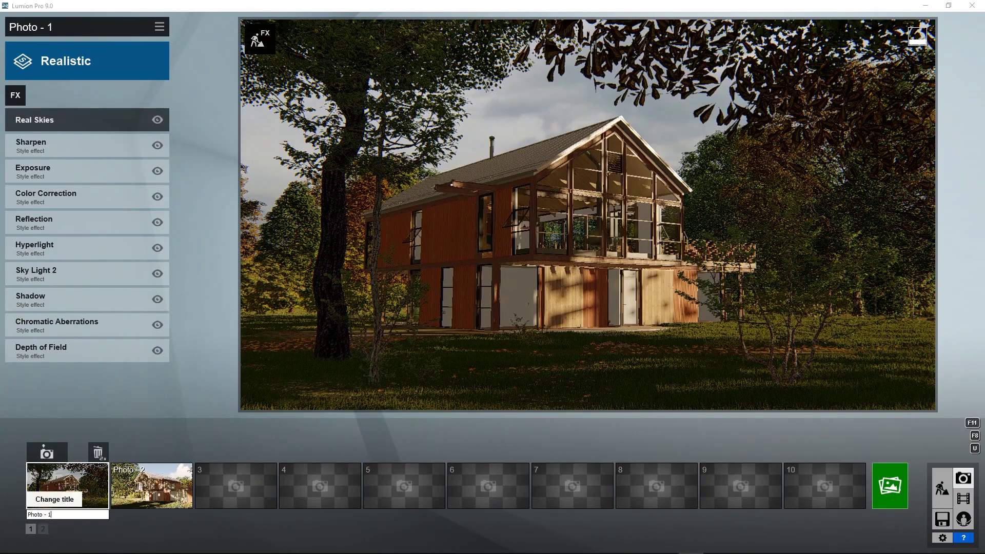
pyautogui.write('Project X - ')
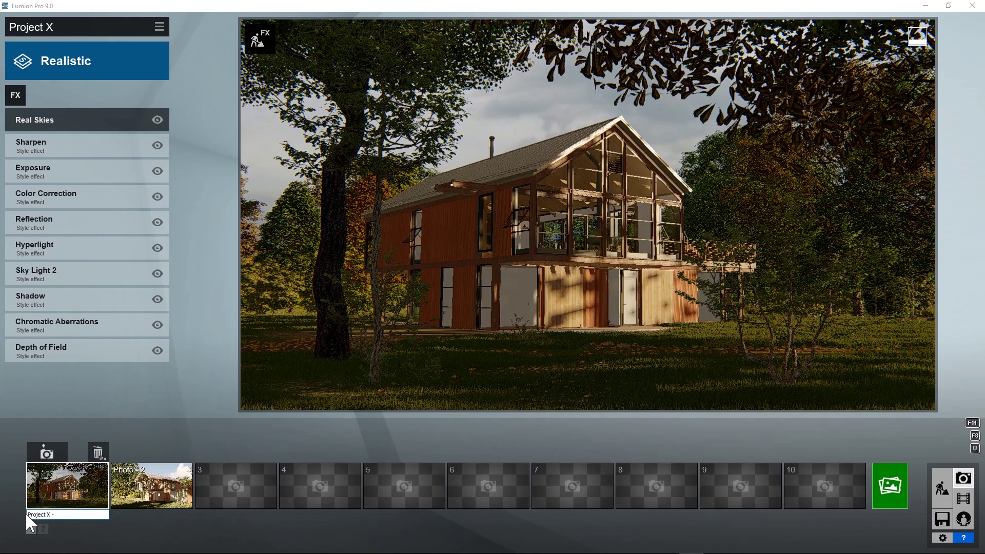
pyautogui.write('1')
pyautogui.press('Return')
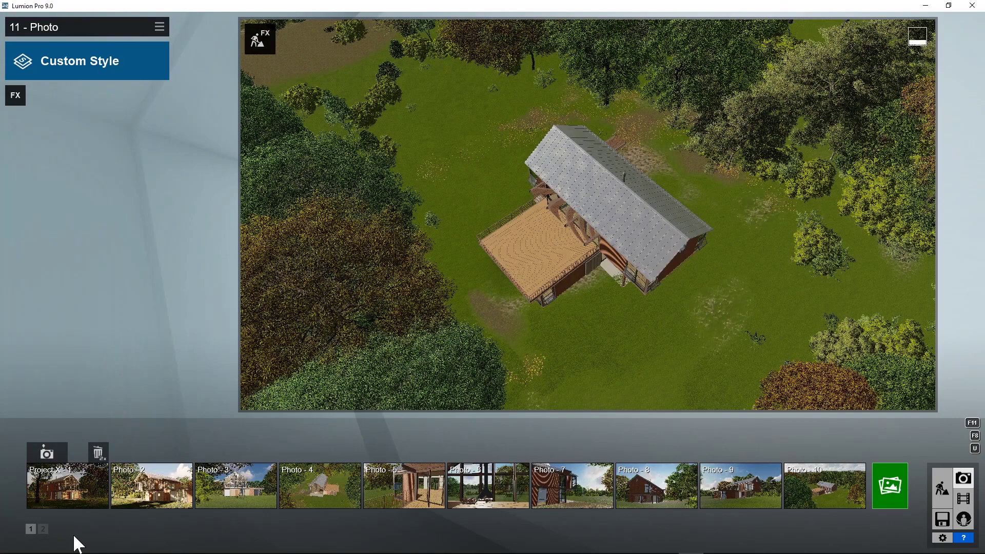
pyautogui.click(43, 529)
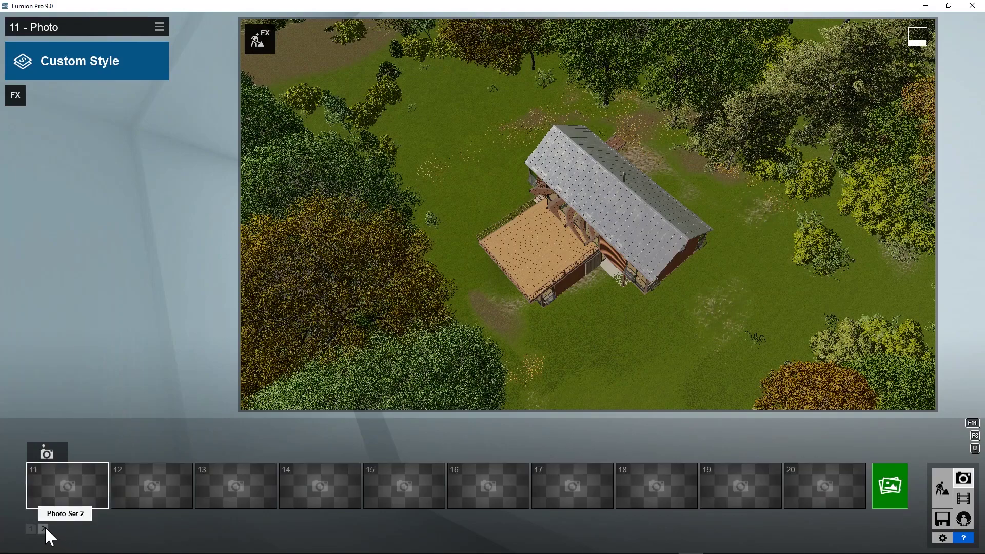
pyautogui.click(47, 453)
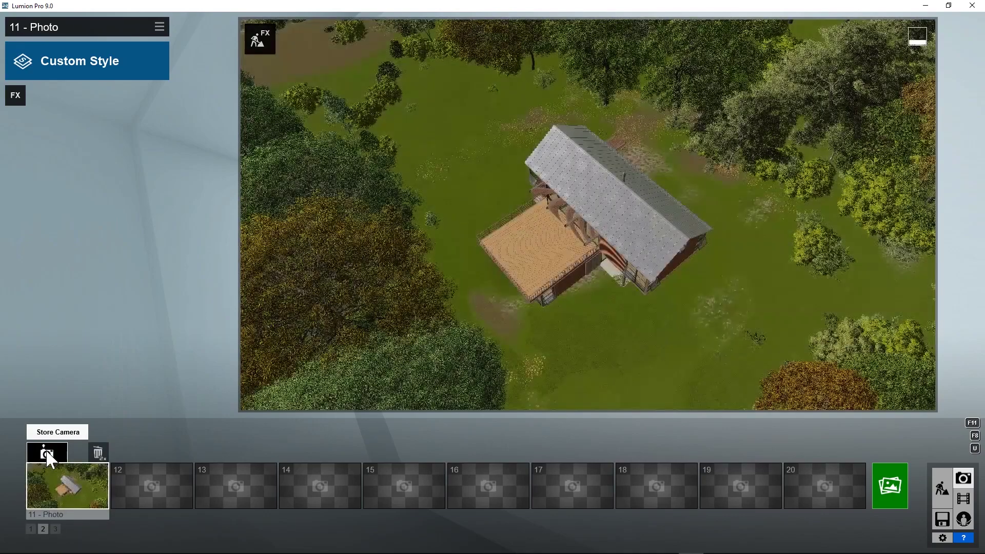
pyautogui.click(55, 529)
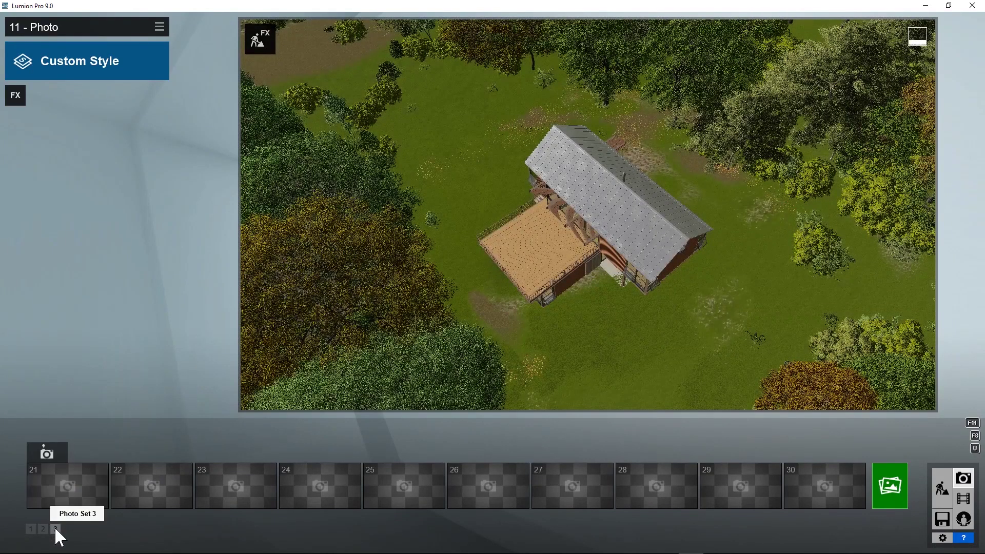
pyautogui.click(44, 529)
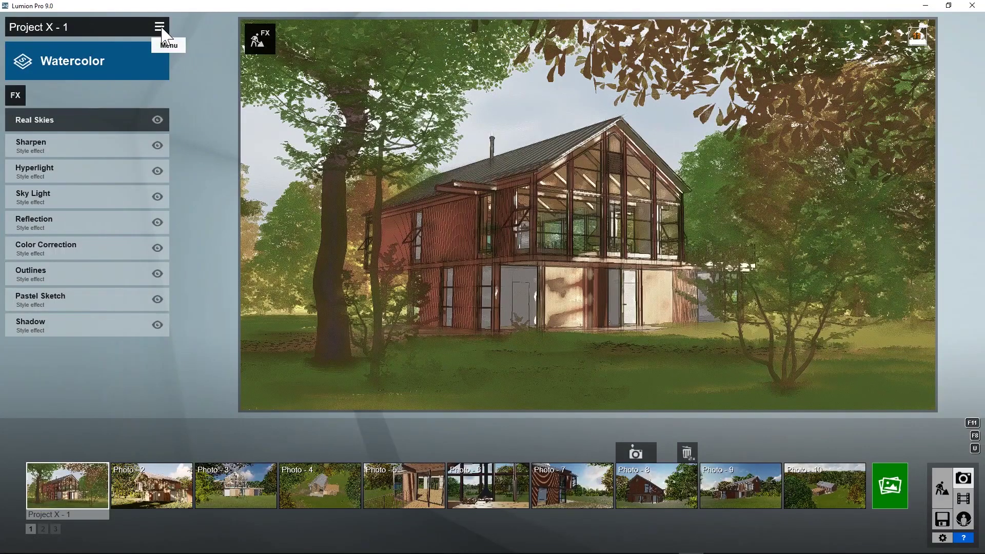
# Step: Save Project X - 1's Watercolor effects stack to an effects file via File, Save effects
pyautogui.click(160, 28)
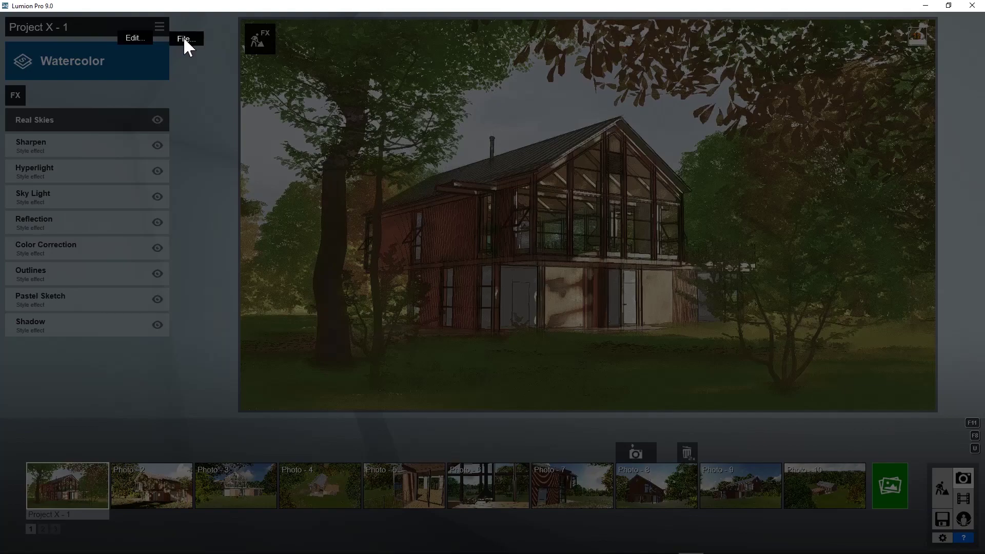
pyautogui.click(183, 38)
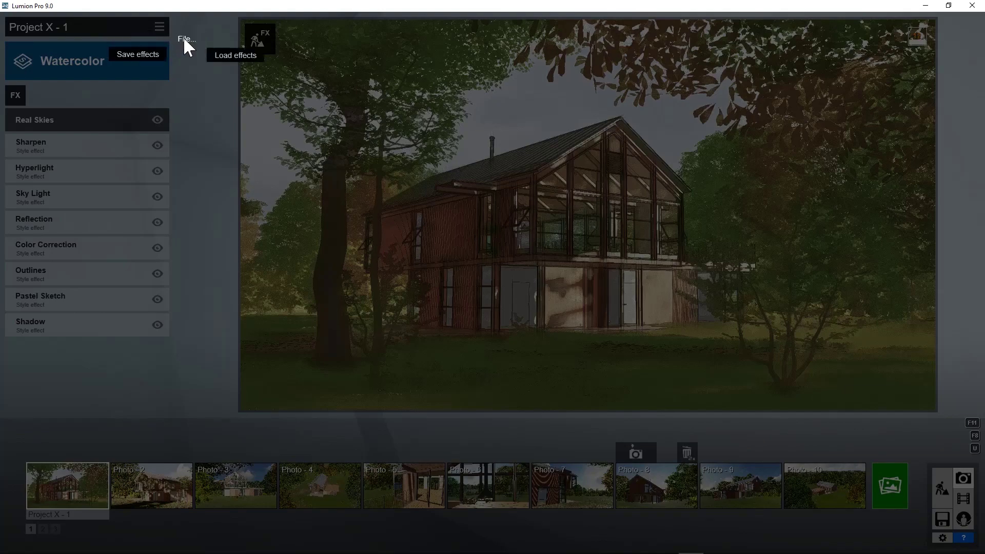
pyautogui.click(151, 54)
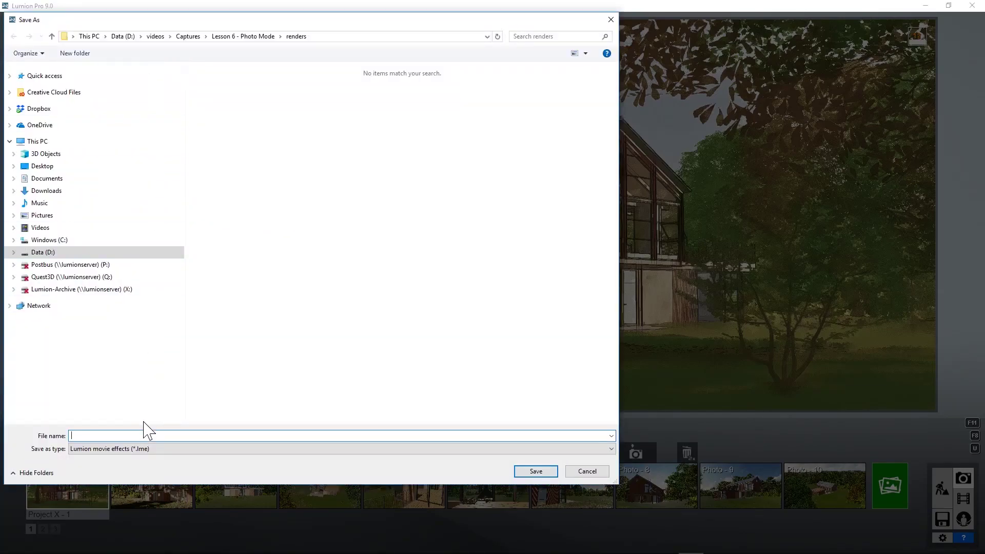
pyautogui.write('water color house sty')
pyautogui.press('Return')
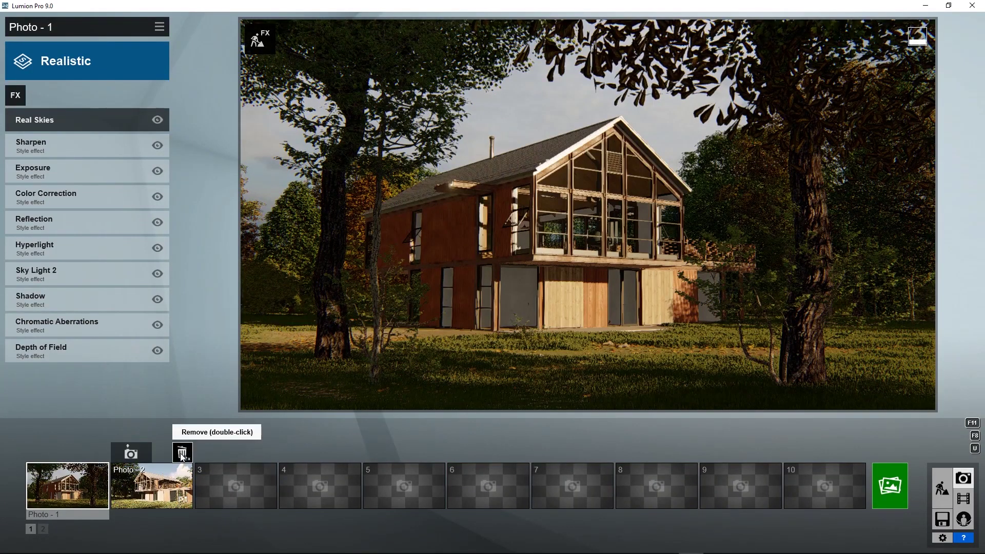
# Step: Remove the Photo - 2 thumbnail, leaving Photo - 1 as the set's only photo
pyautogui.doubleClick(183, 455)
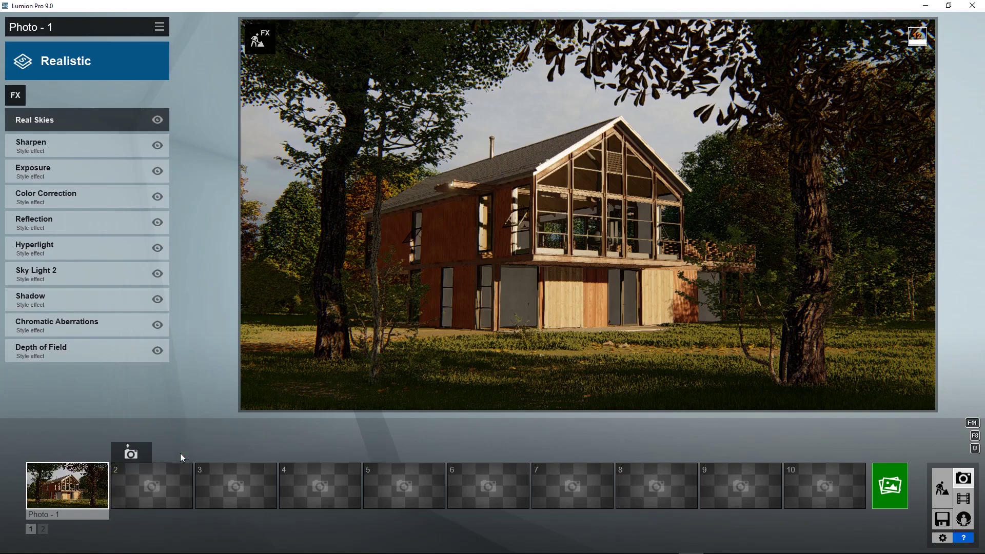